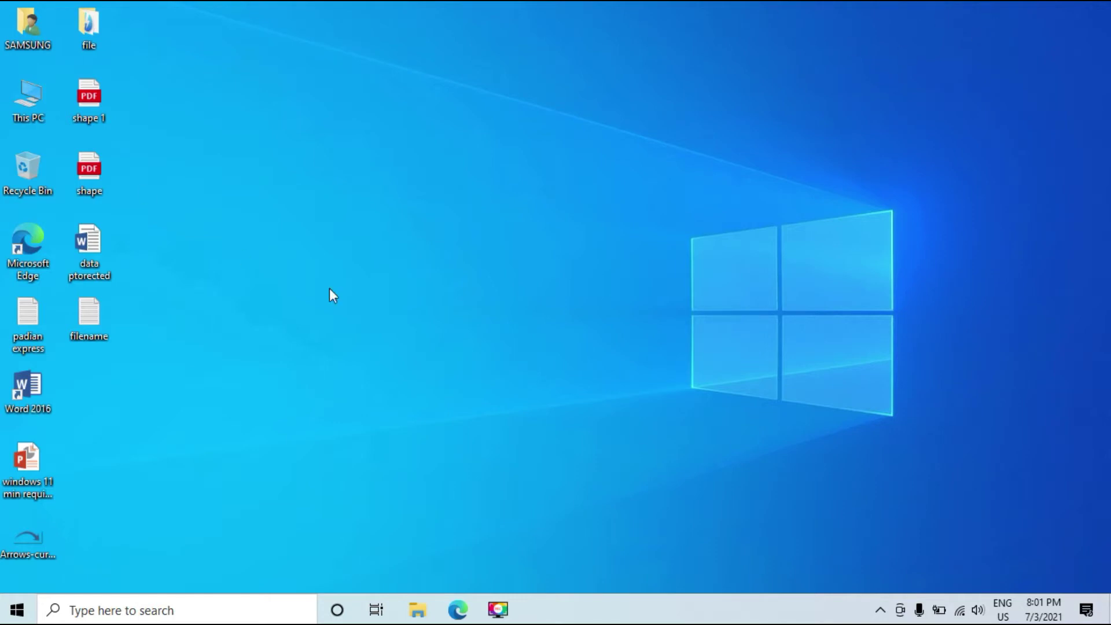
- Find Outlook 2016 by searching 'out' in Windows Search and launch it
click(458, 610)
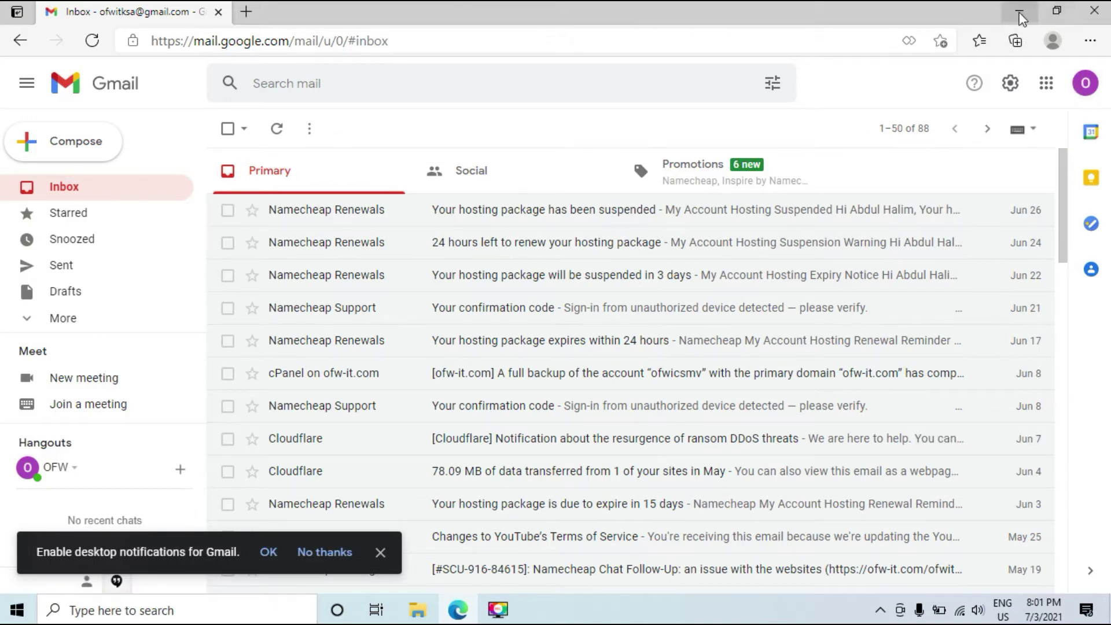
click(1020, 15)
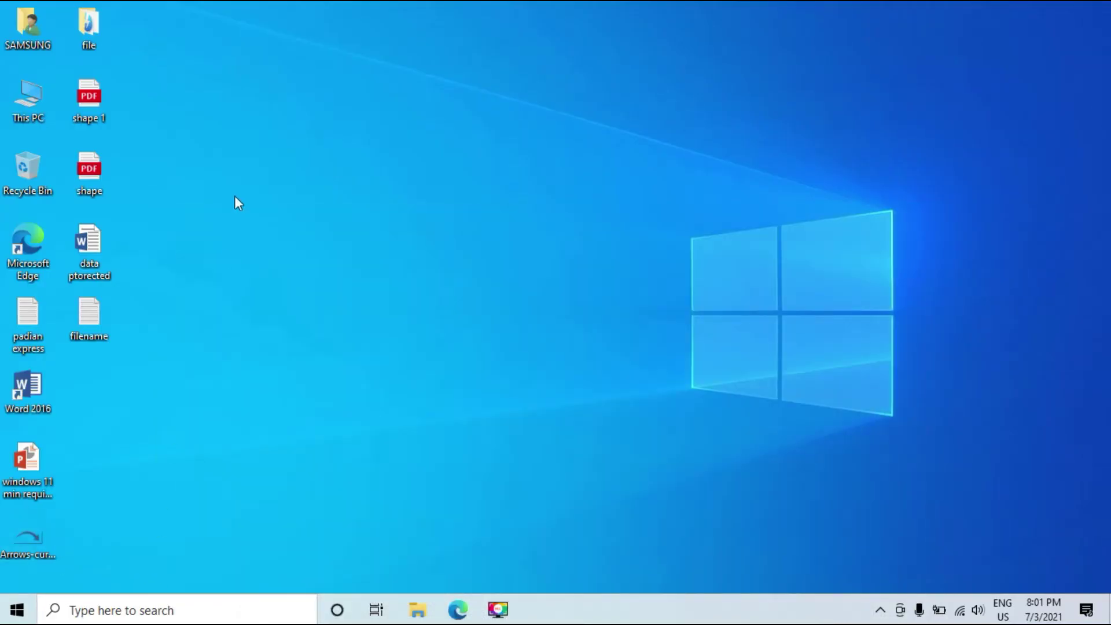
click(176, 609)
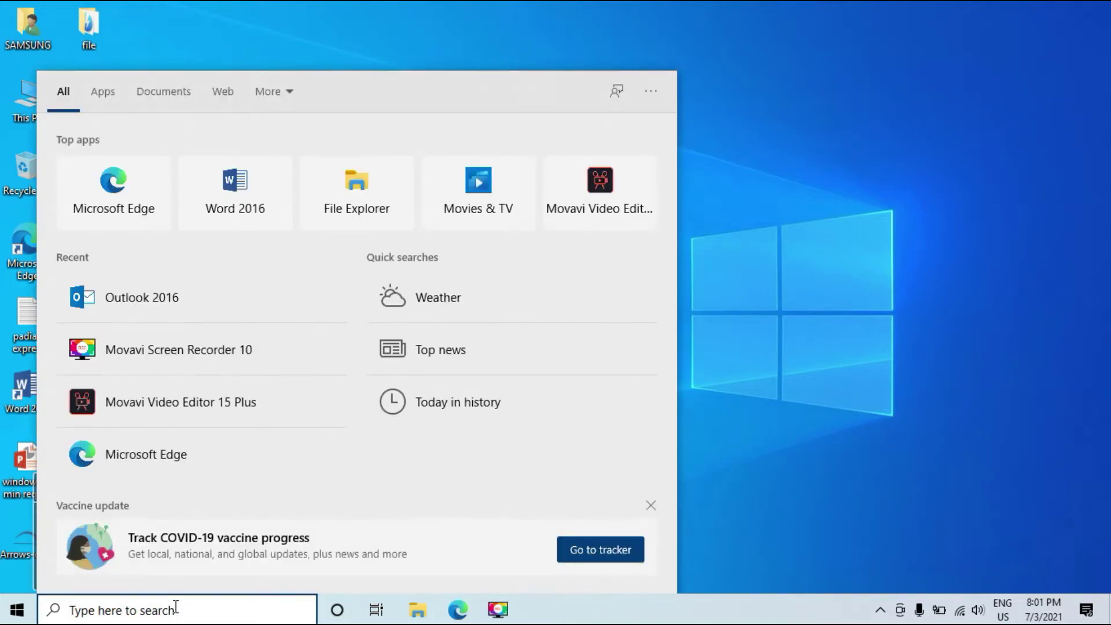
text(out)
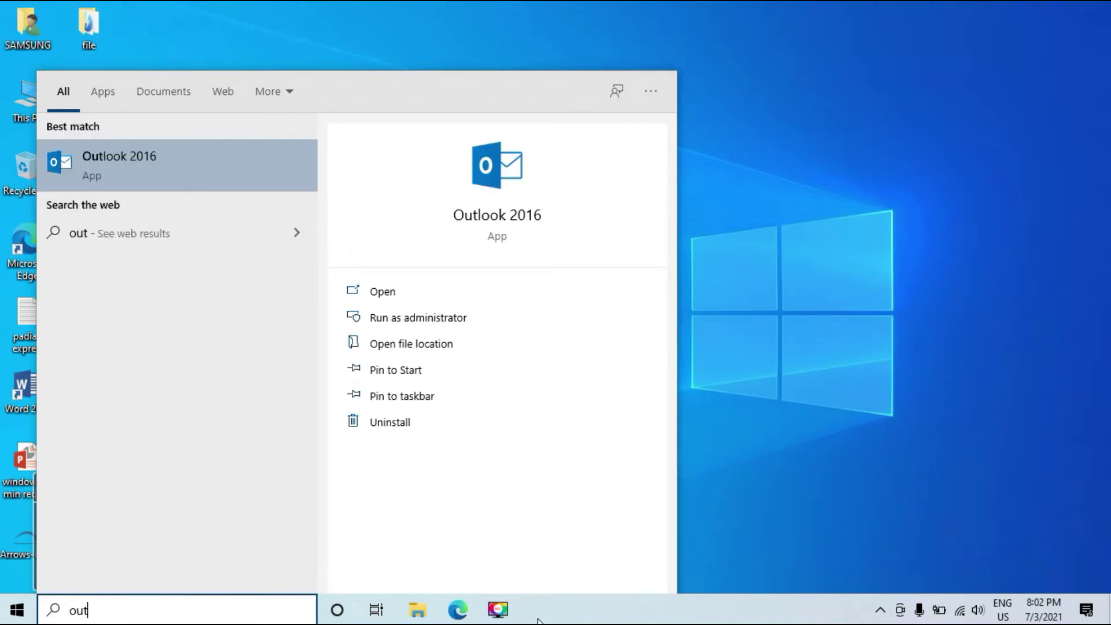
right_click(196, 173)
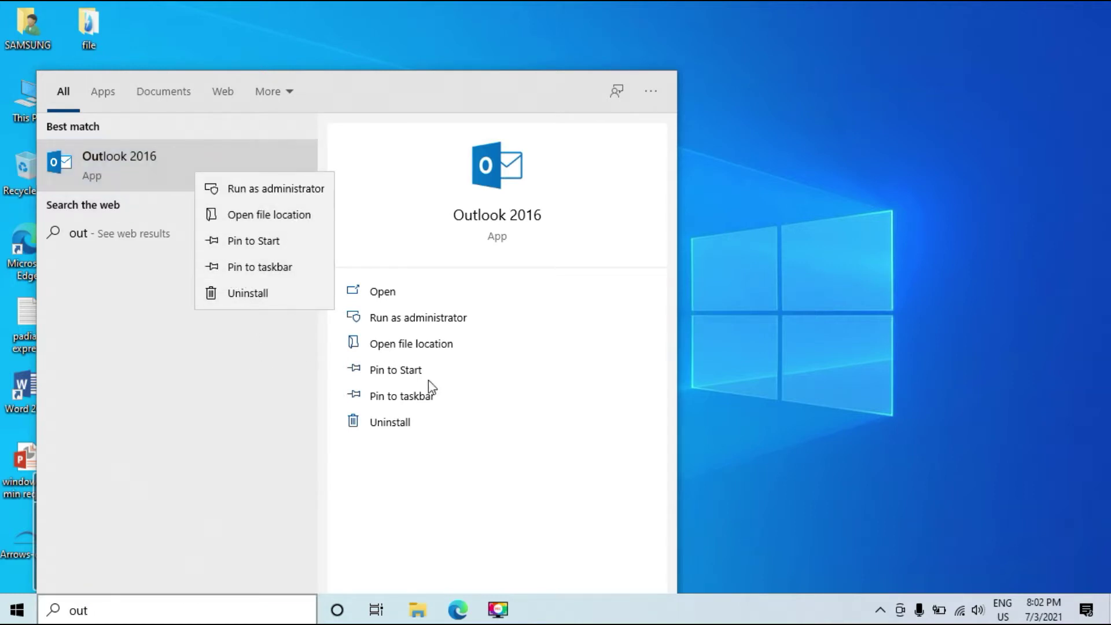
click(157, 179)
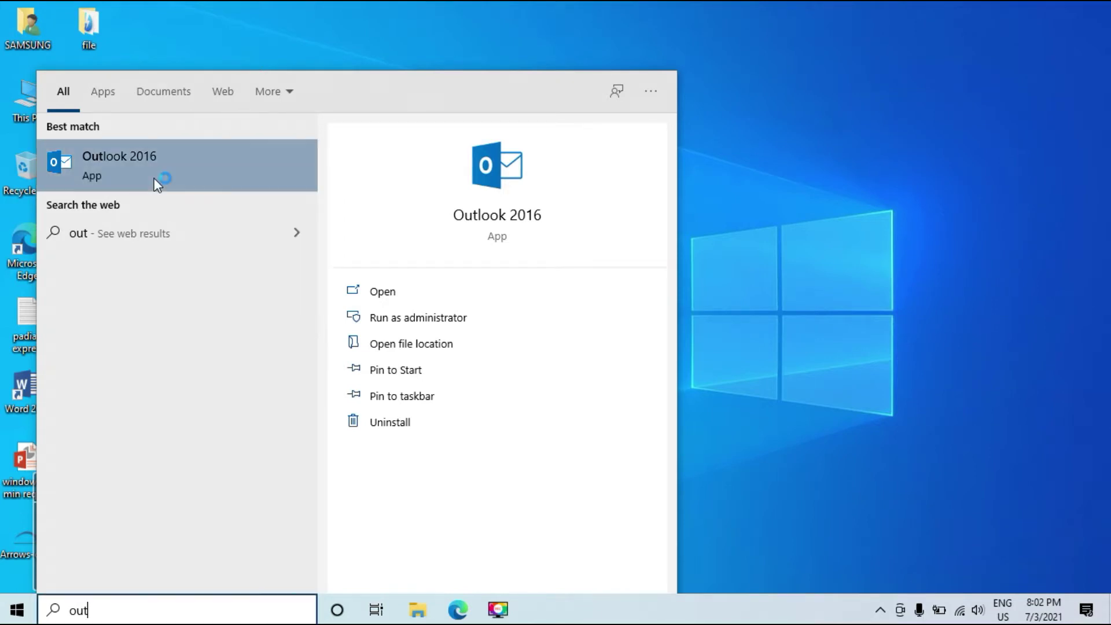
click(155, 179)
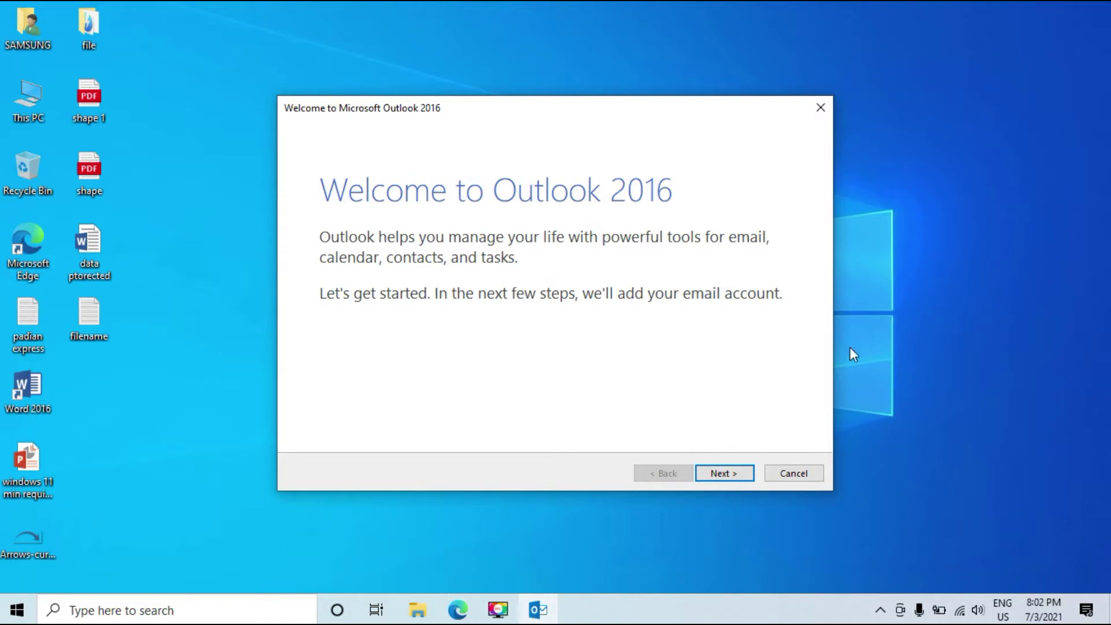
- Step through the Add Account wizard choosing Manual setup and the POP or IMAP account type
click(737, 472)
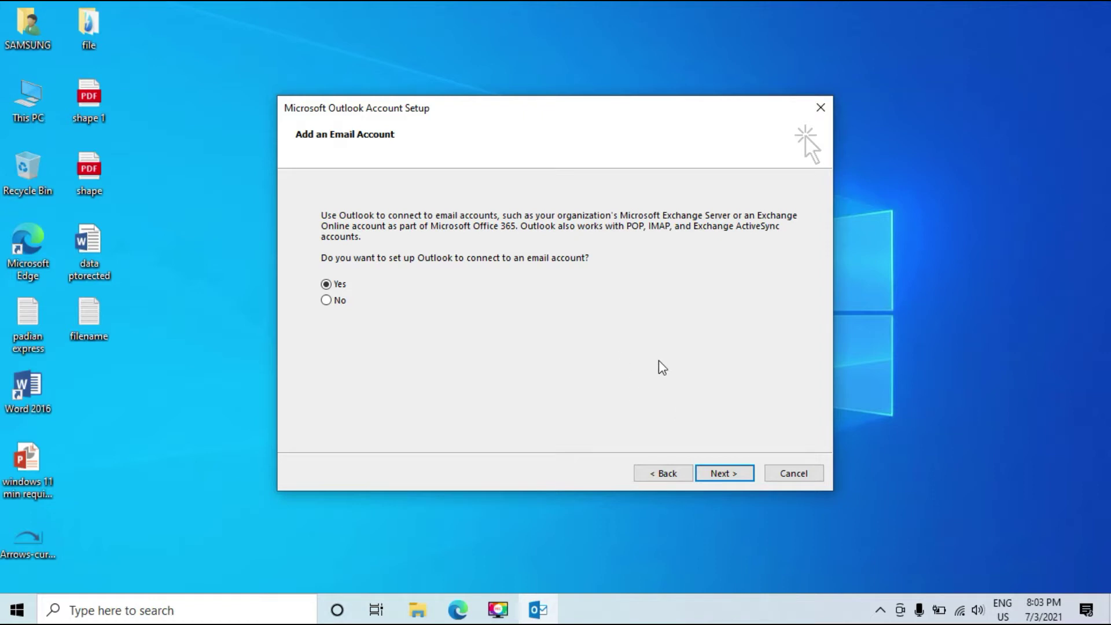
click(723, 473)
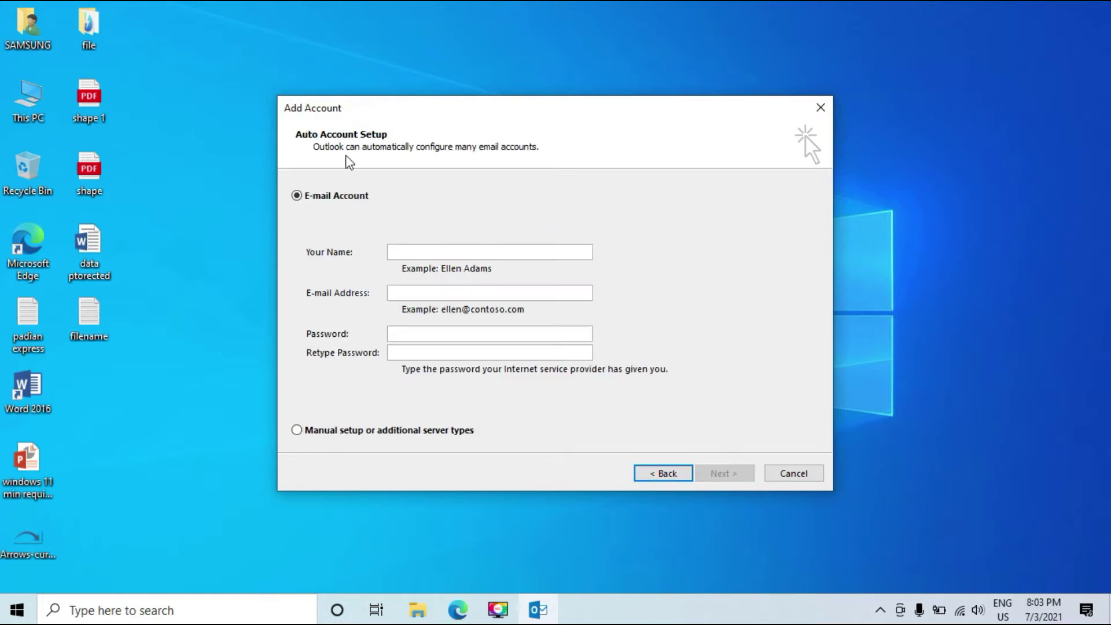
click(332, 437)
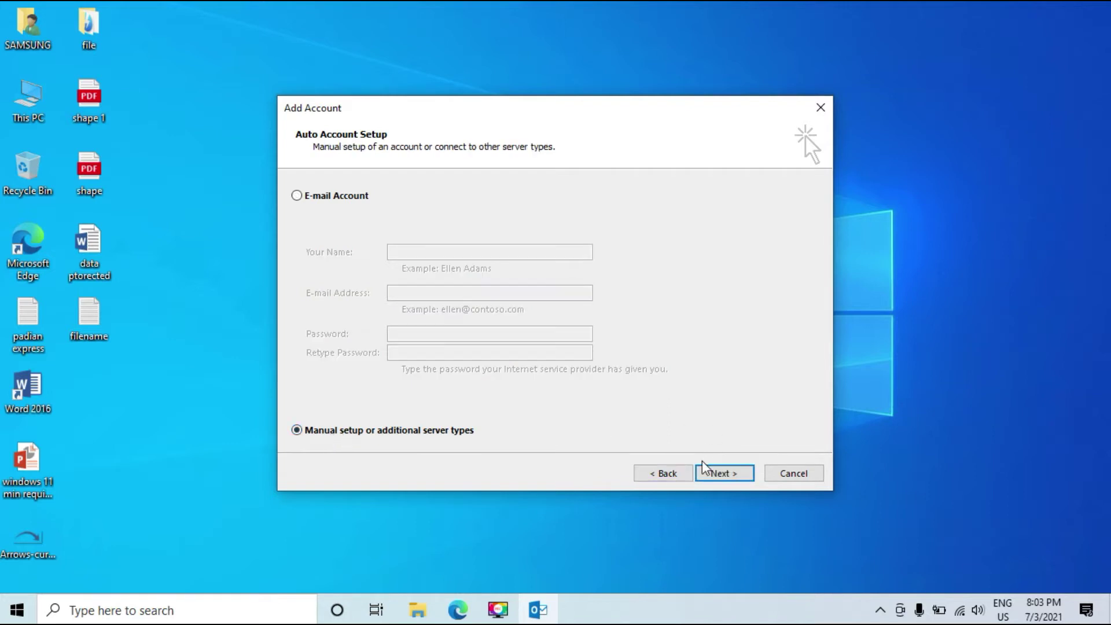
click(712, 478)
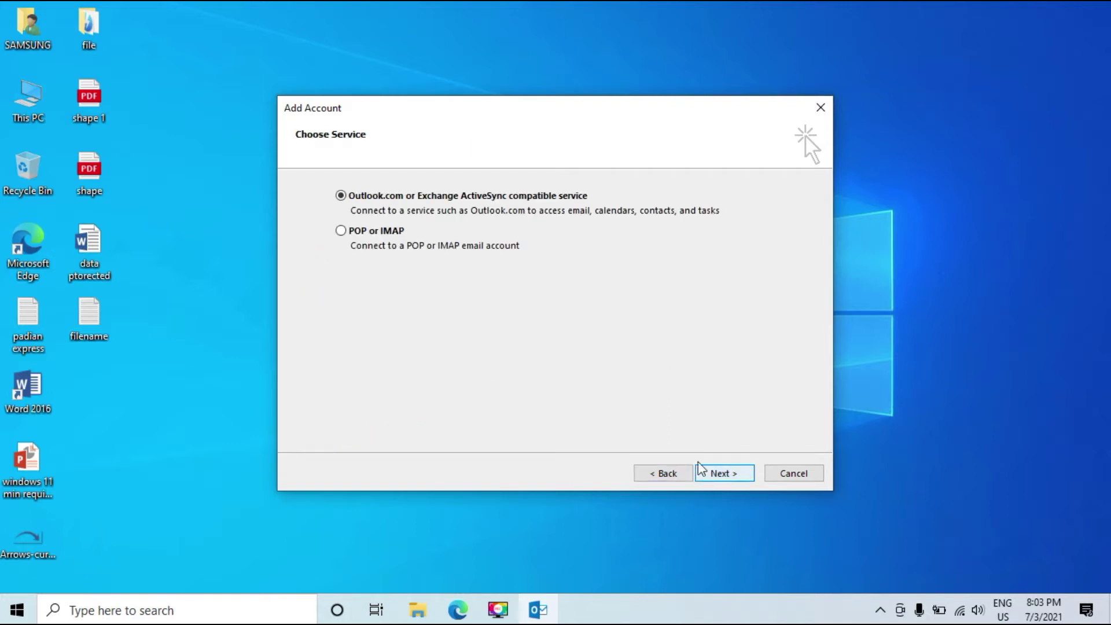
click(358, 235)
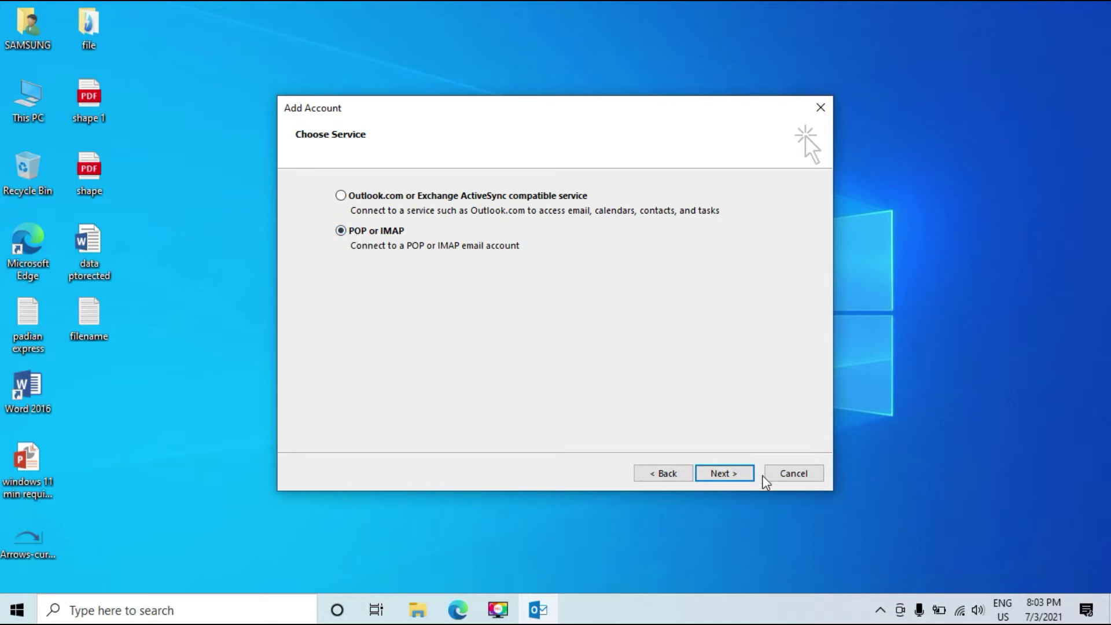
click(730, 478)
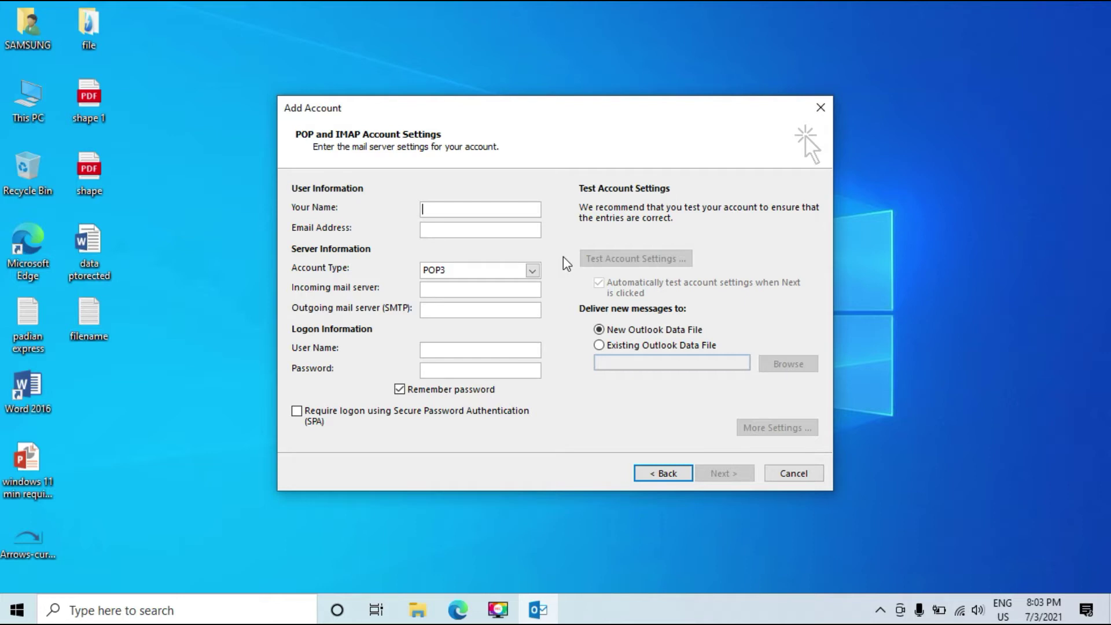
- Enter the display name and the Gmail address in the POP3 account form
text(o)
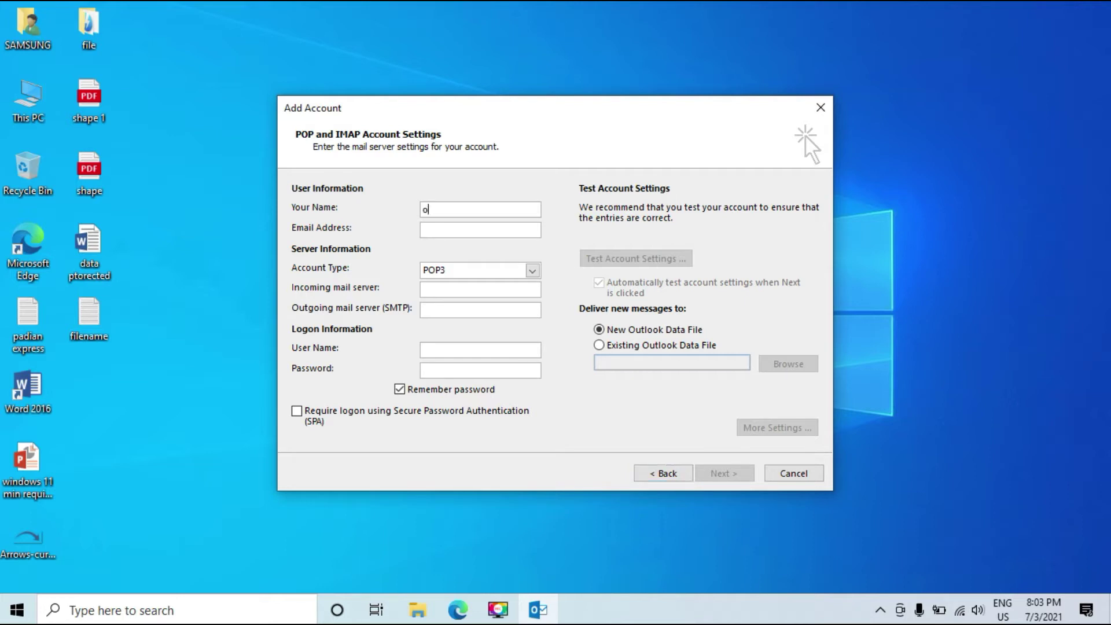
text(fwi)
key(BackSpace)
text(it)
click(460, 229)
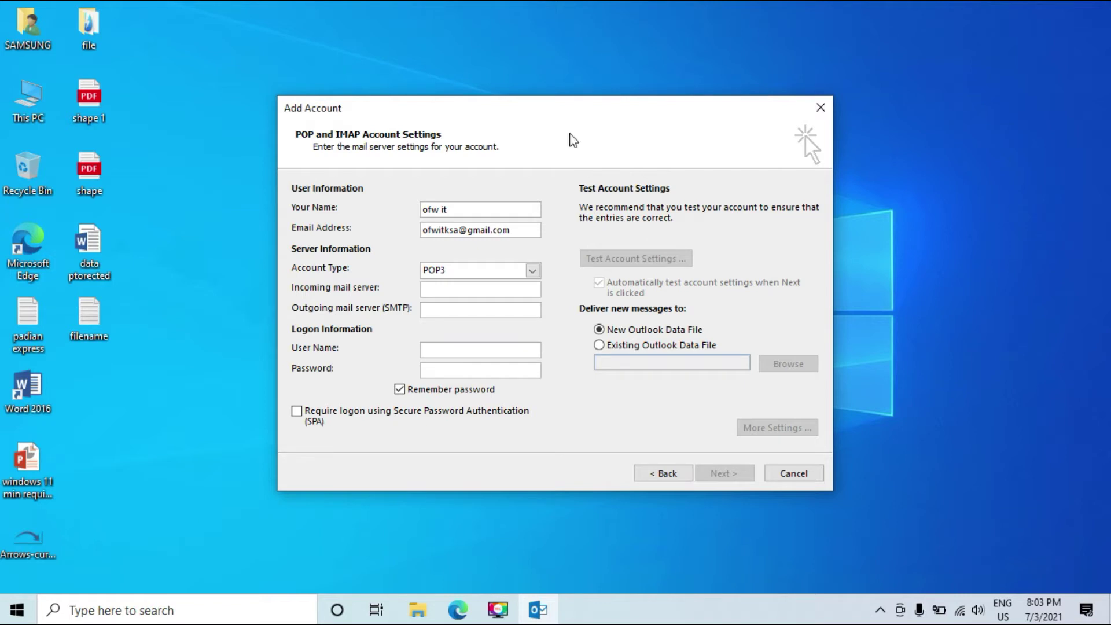
- Set incoming mail server to pop.gmail.com and outgoing SMTP server to smtp.gmail.com
click(446, 292)
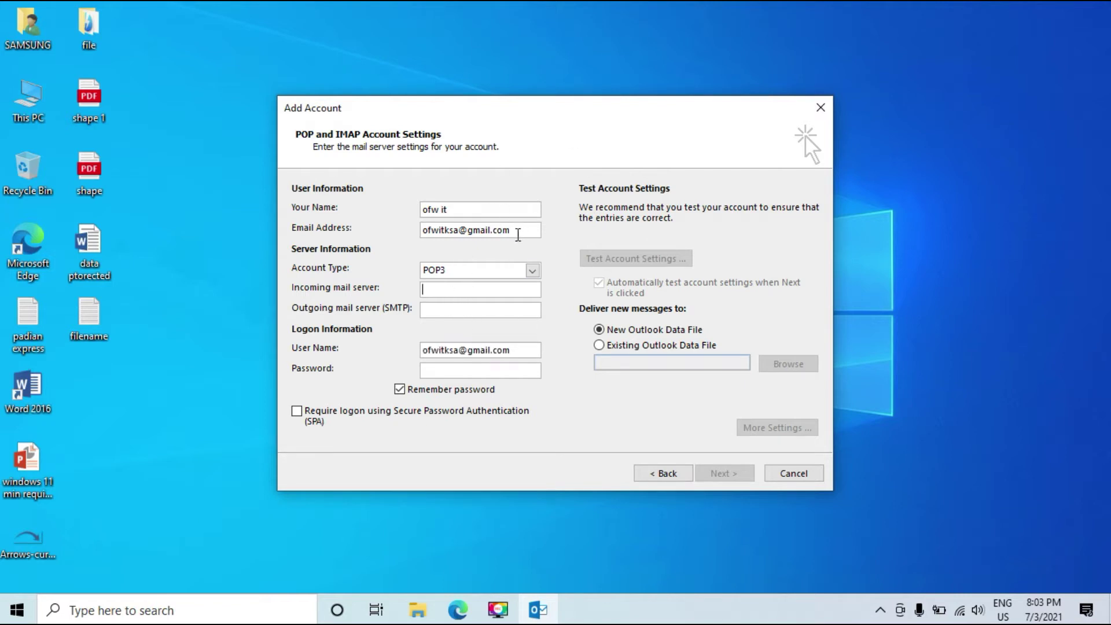
drag(427, 231, 535, 232)
click(535, 231)
click(441, 291)
text(pop.gmail.com)
key(Tab)
text(smtp.gmail.com)
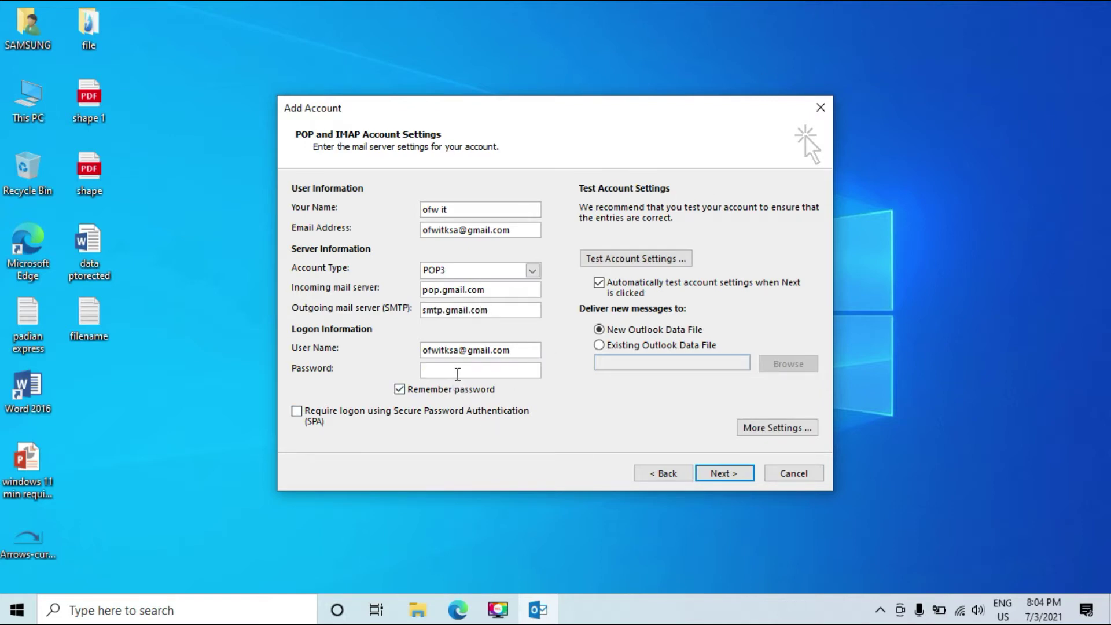
- Paste the account password and keep delivery to a New Outlook Data File
key(ctrl+v)
click(598, 345)
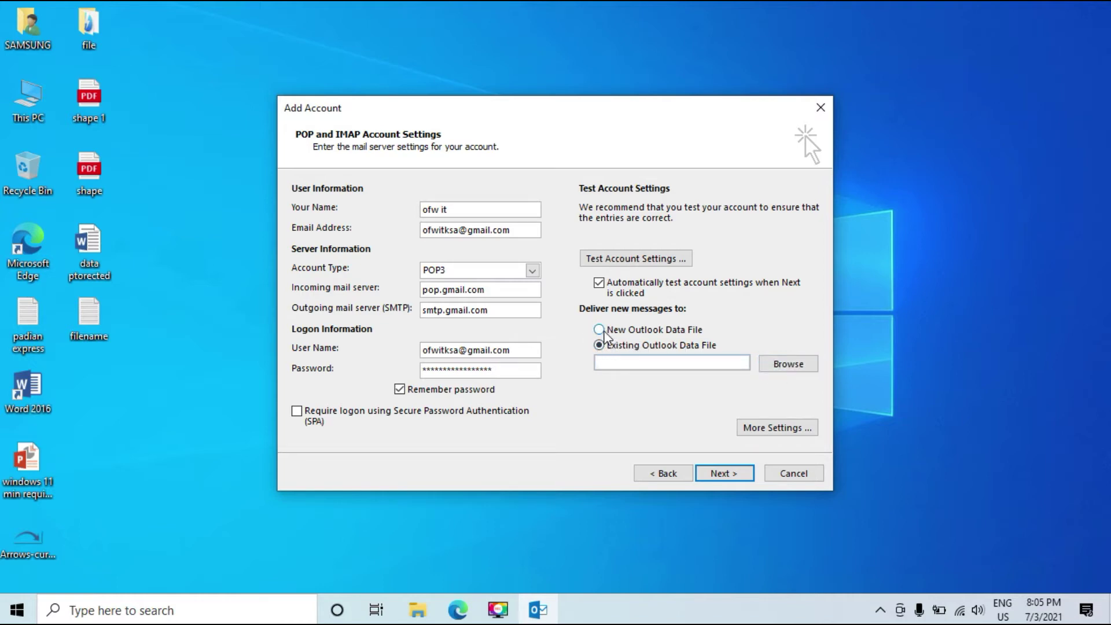
click(607, 333)
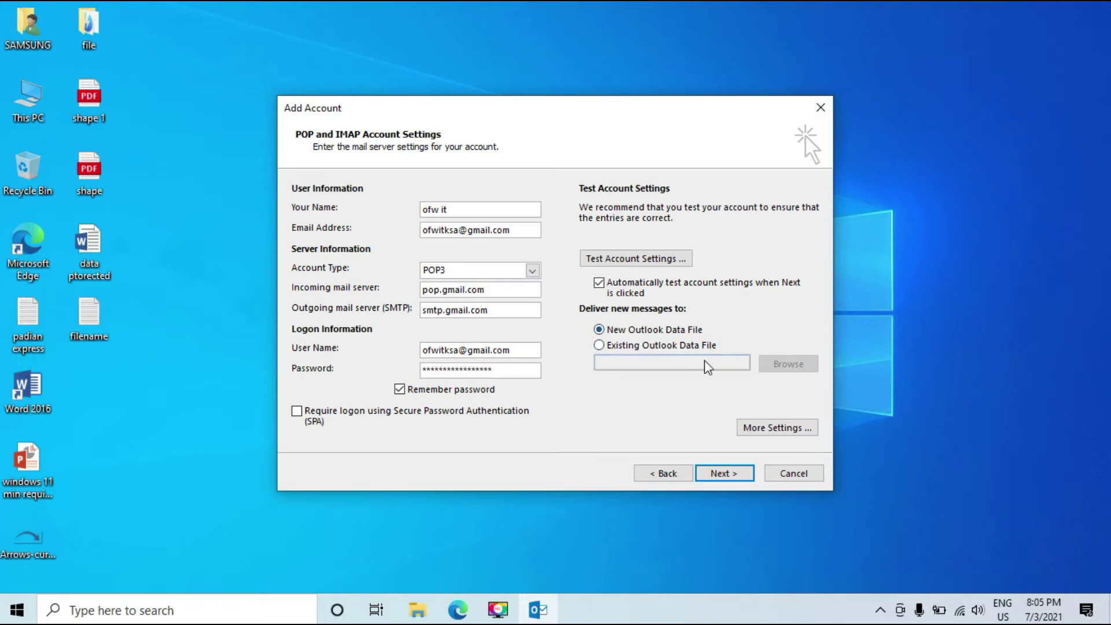
- Require authentication for the outgoing SMTP server in the additional email settings
click(767, 433)
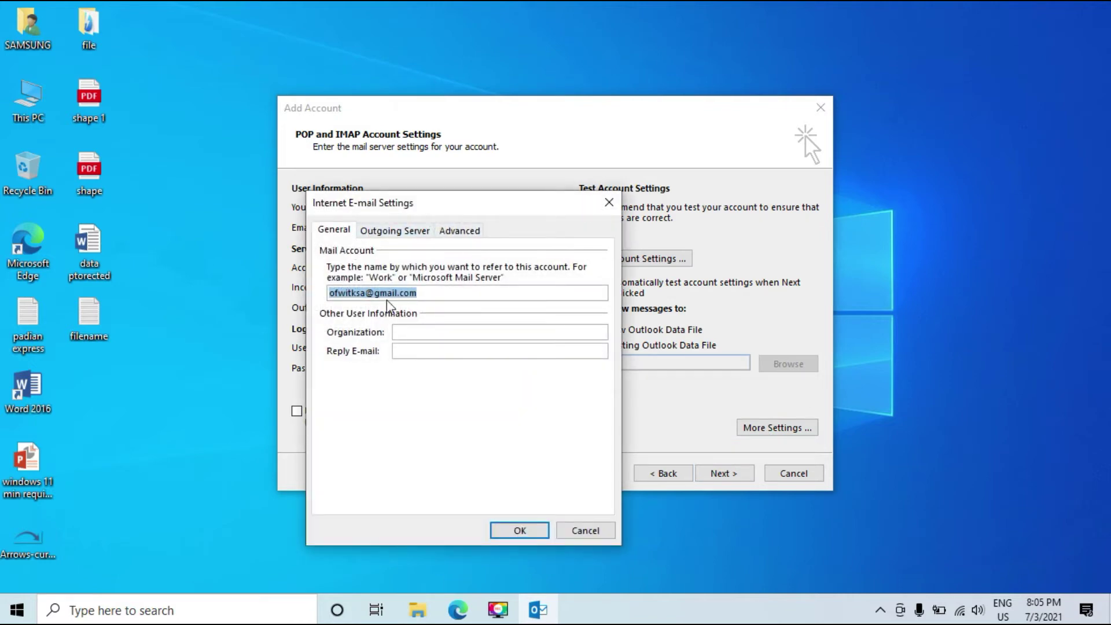
click(384, 231)
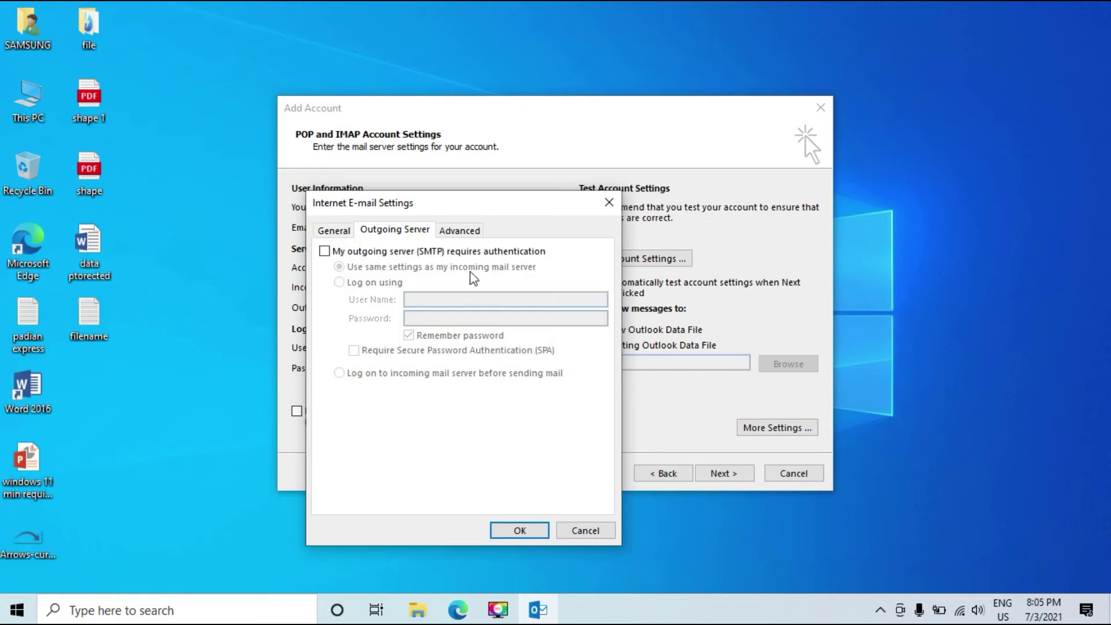
click(324, 251)
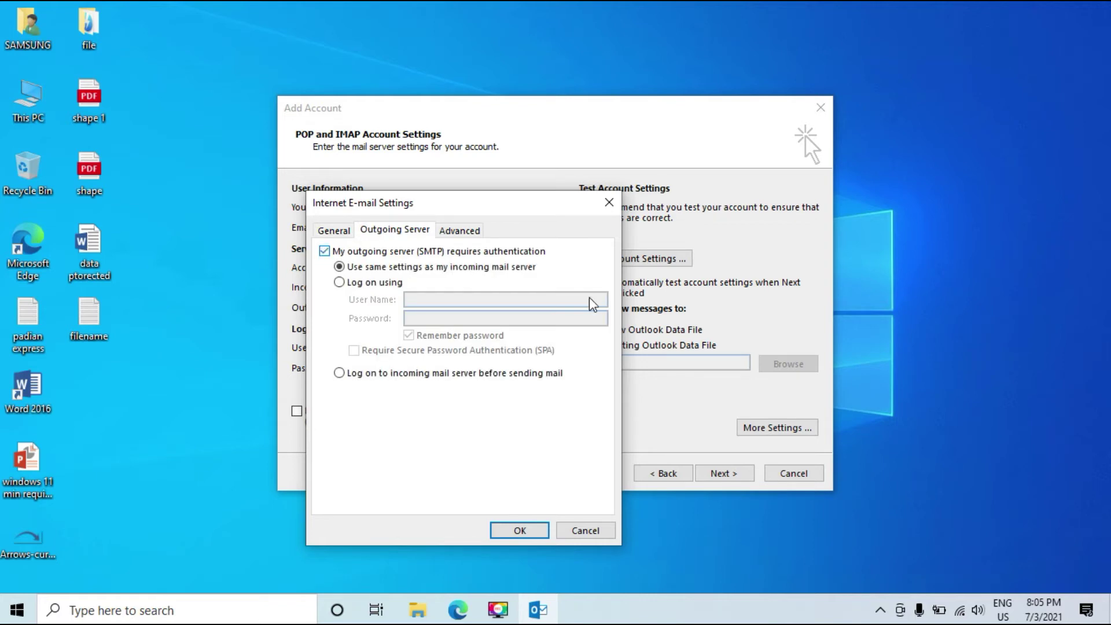
- Use SSL for POP3, SMTP port 465 with SSL, keep messages on the server, and confirm
click(461, 231)
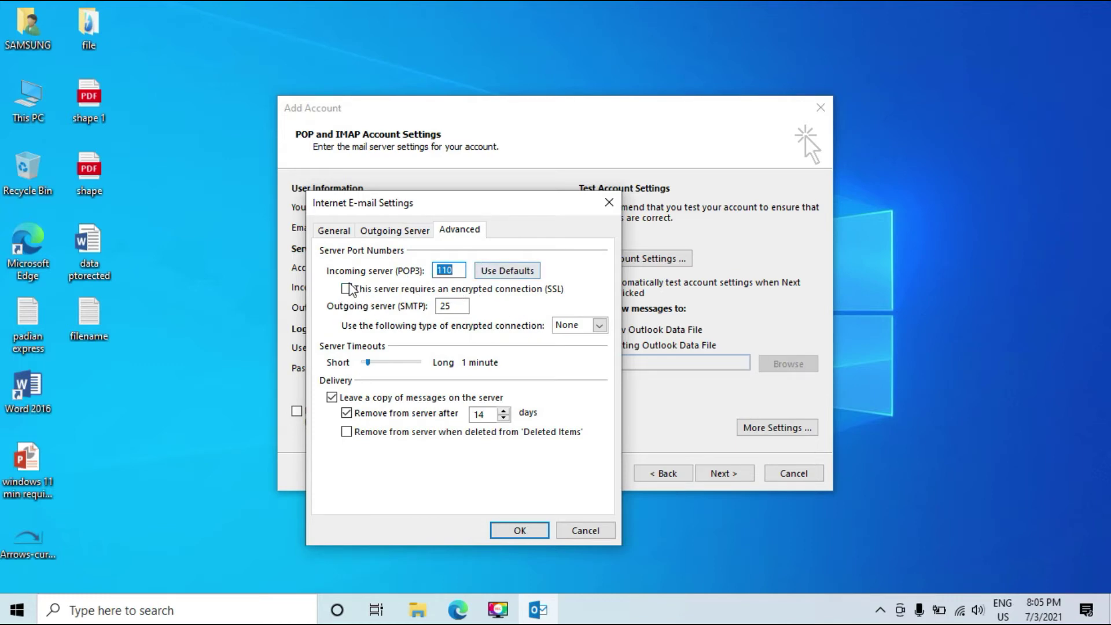
click(346, 289)
key(Tab)
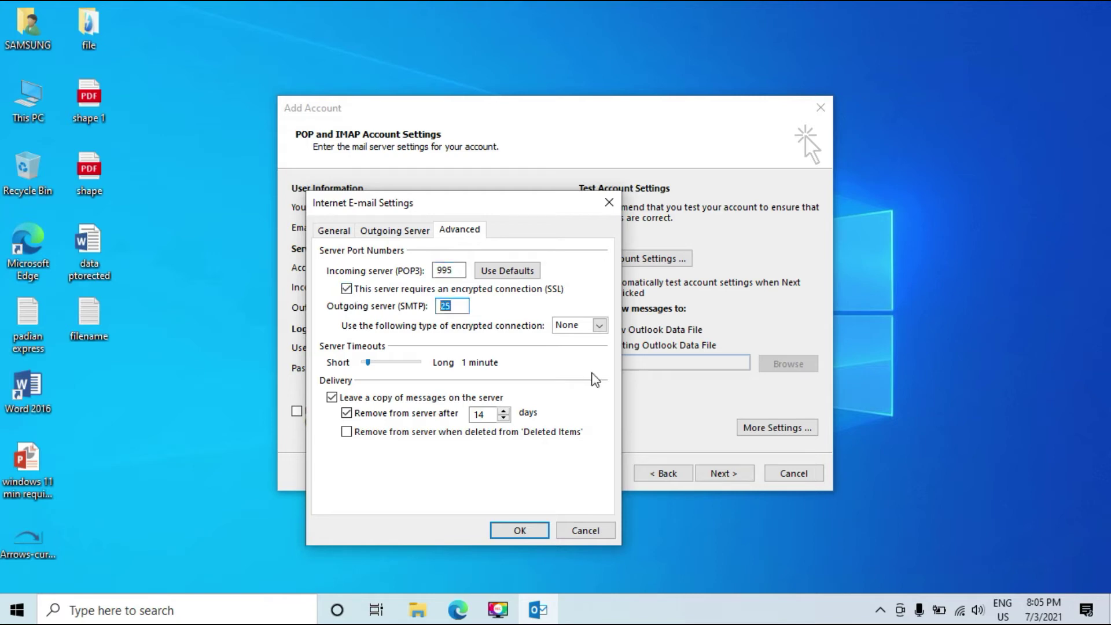
text(46)
click(599, 325)
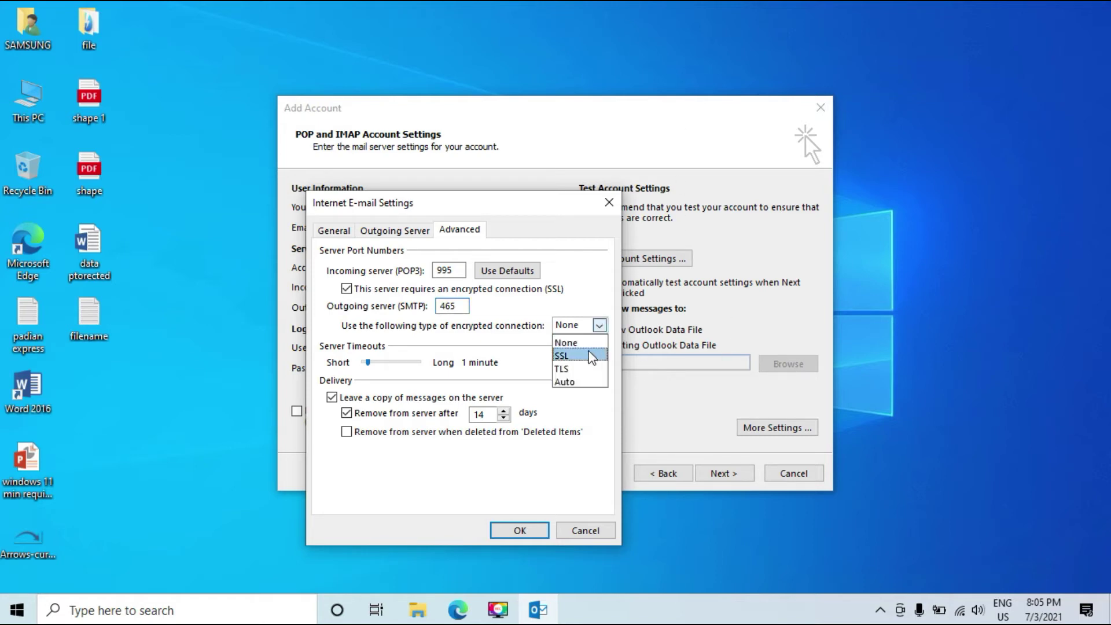
click(582, 356)
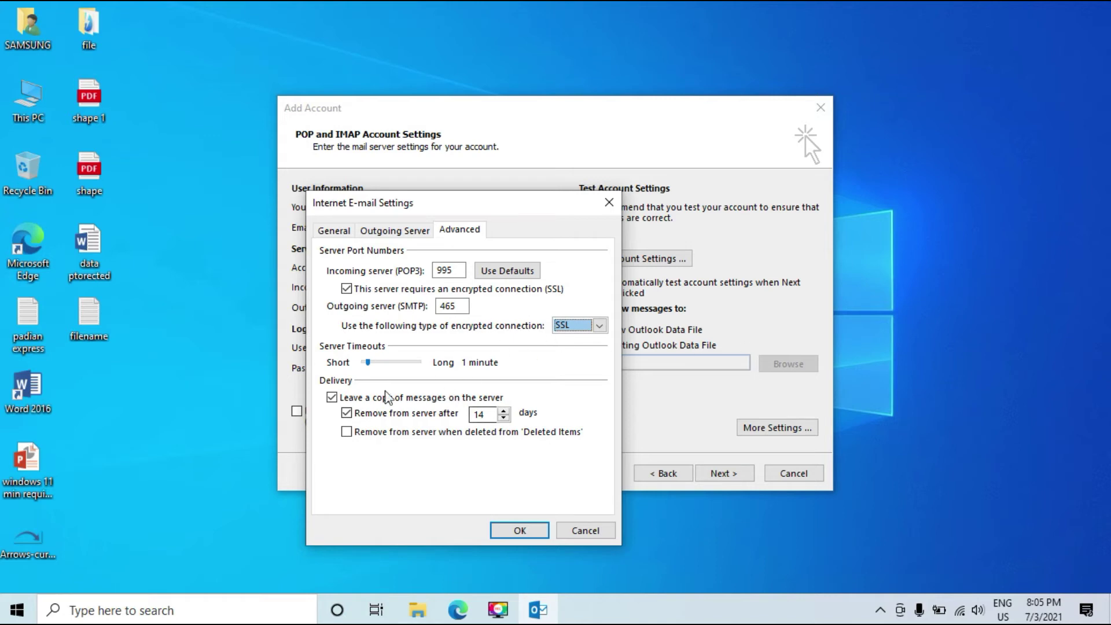
click(393, 417)
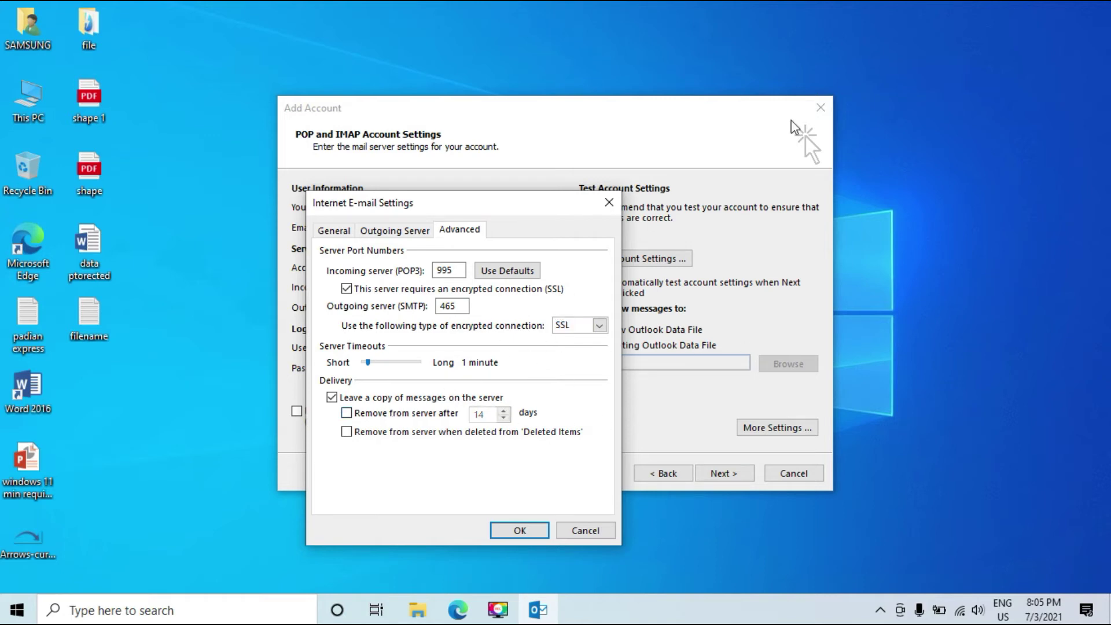
click(514, 531)
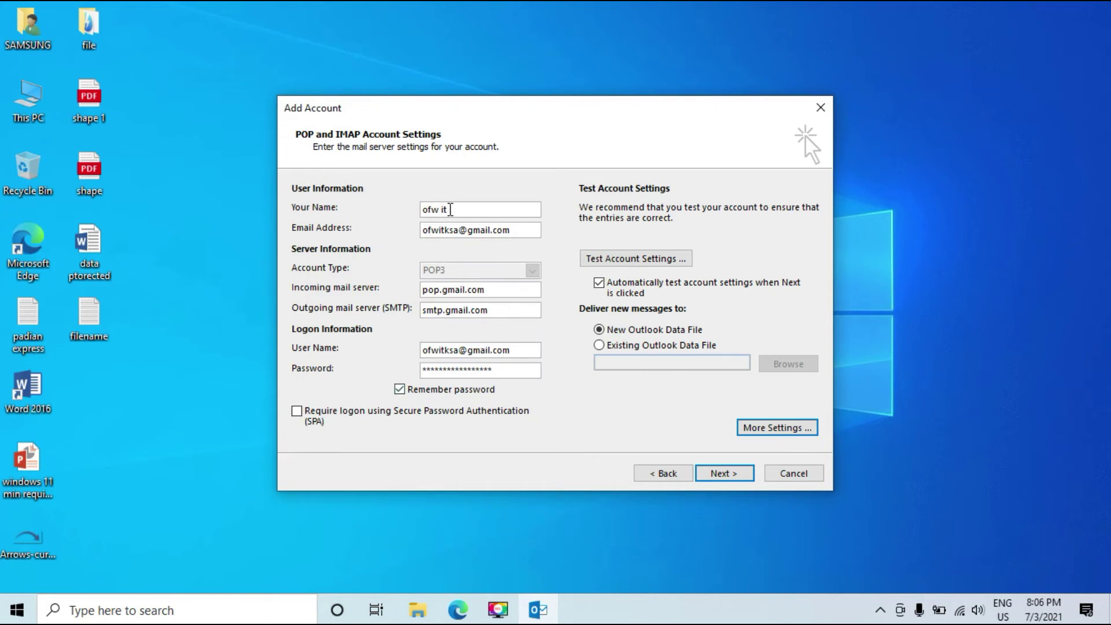
- Start the account settings test, then bring the Gmail inbox in Edge to the front
click(728, 475)
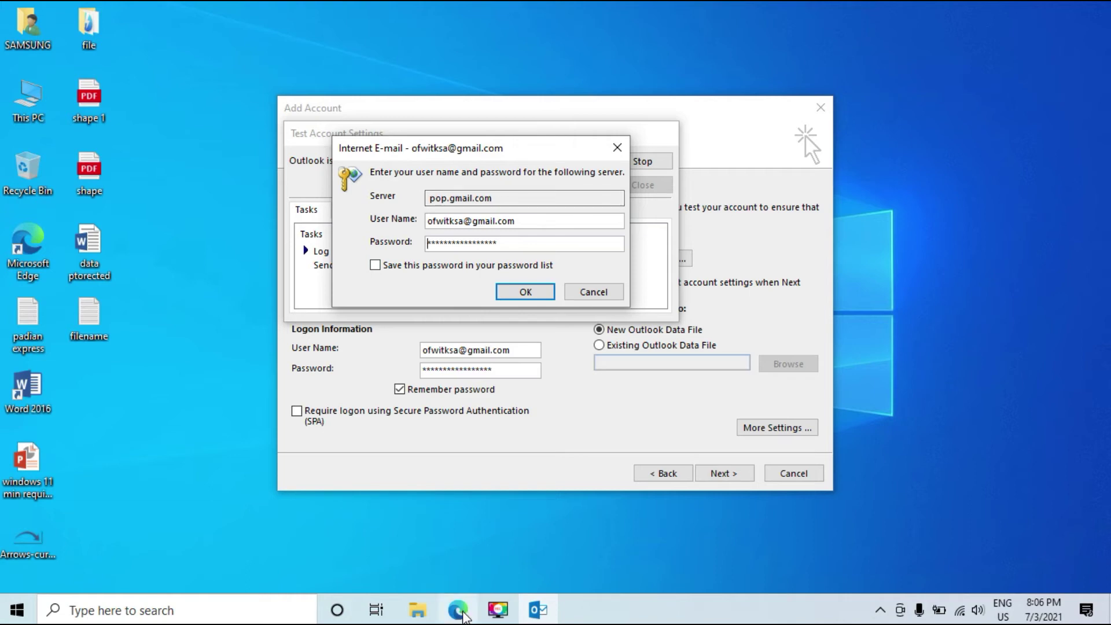
mouse_move(463, 615)
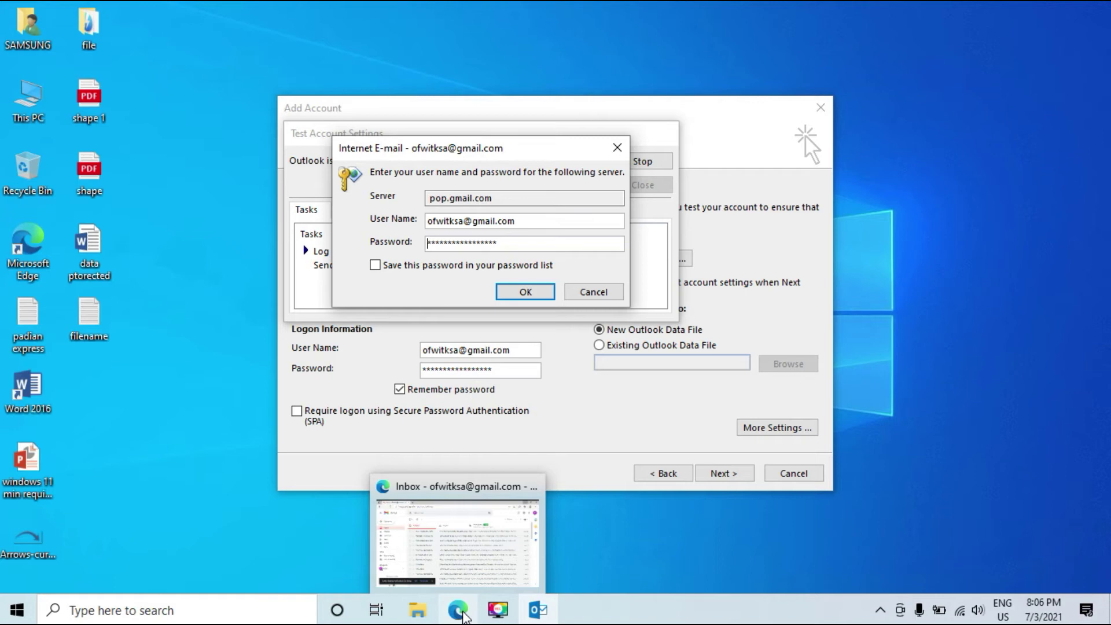
click(464, 615)
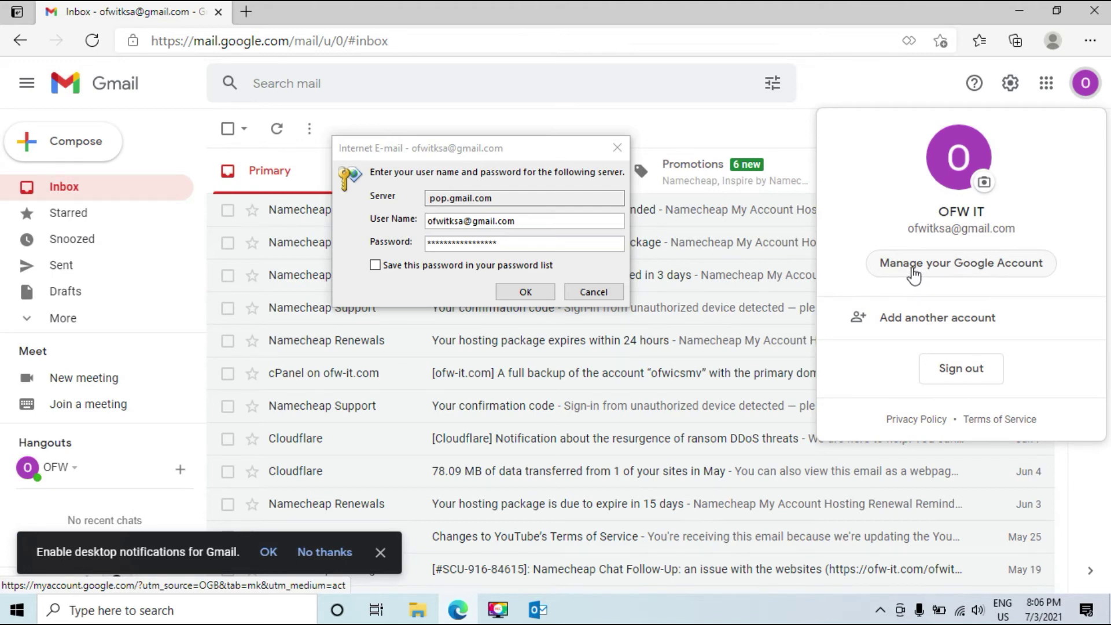
- Go to Google Account Security and open the Less secure app access setting
click(914, 269)
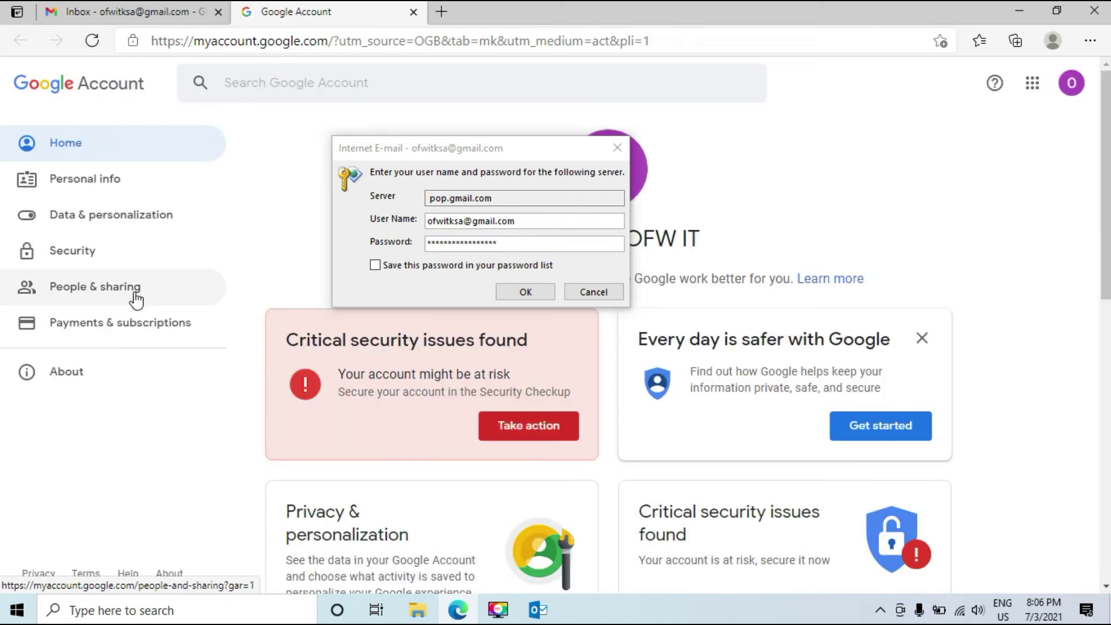
click(53, 254)
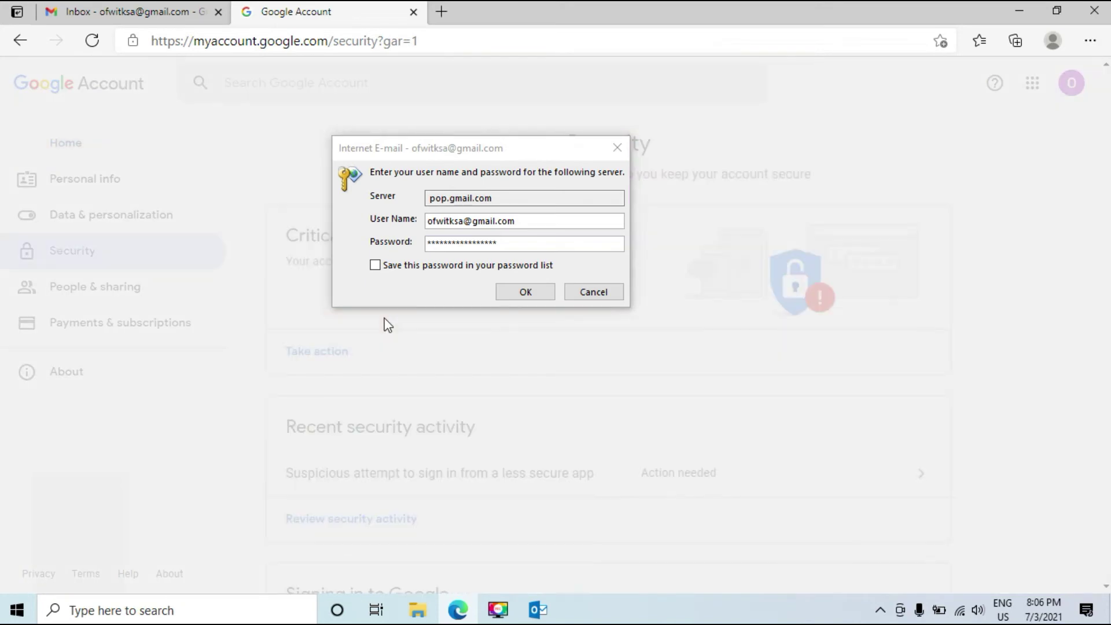
scroll(406, 395, down, 10)
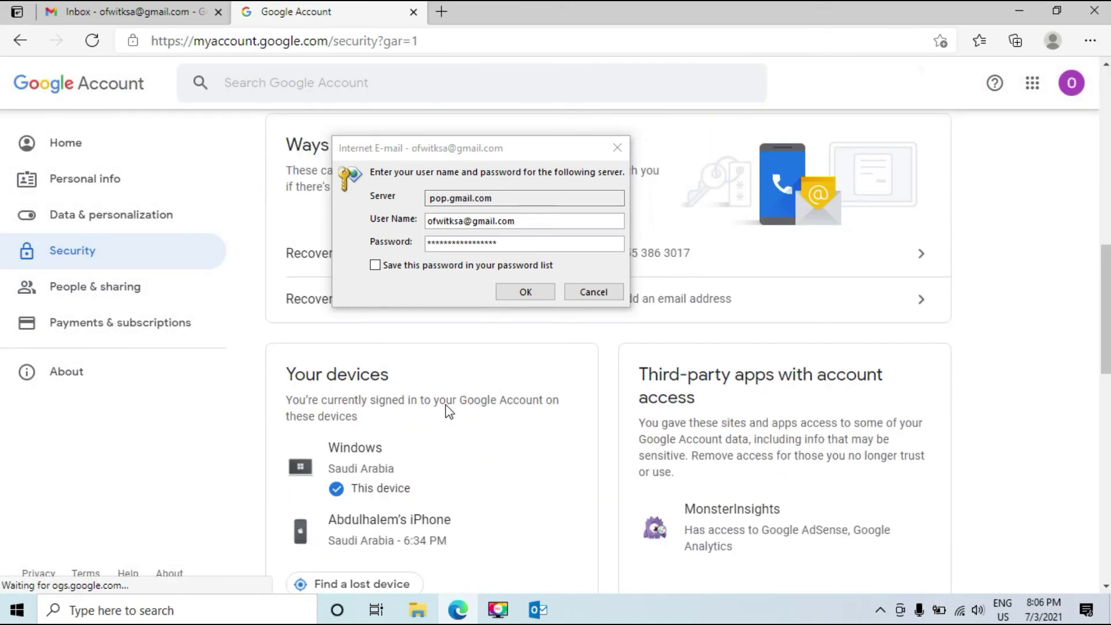
scroll(447, 411, down, 7)
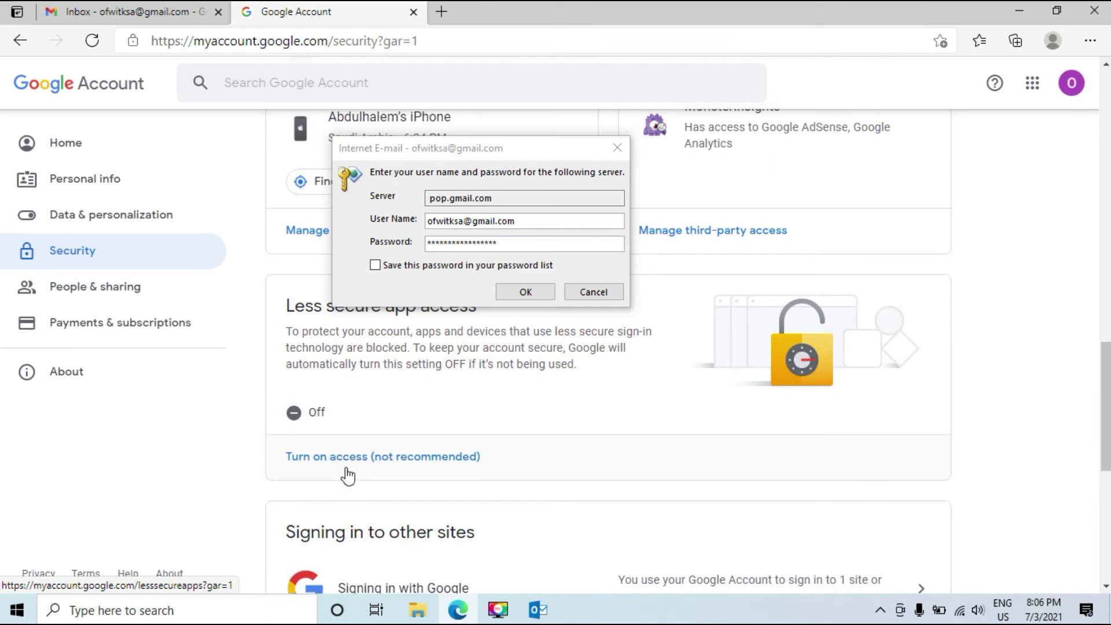
click(322, 457)
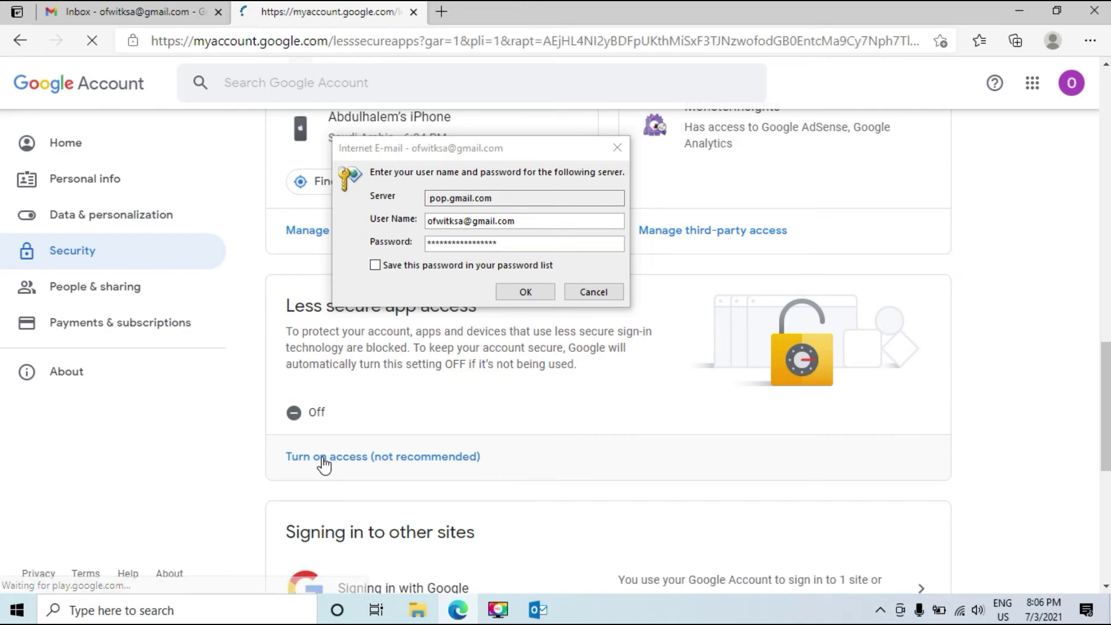
- Switch Allow less secure apps ON and minimize the browser
drag(420, 152, 737, 191)
click(69, 273)
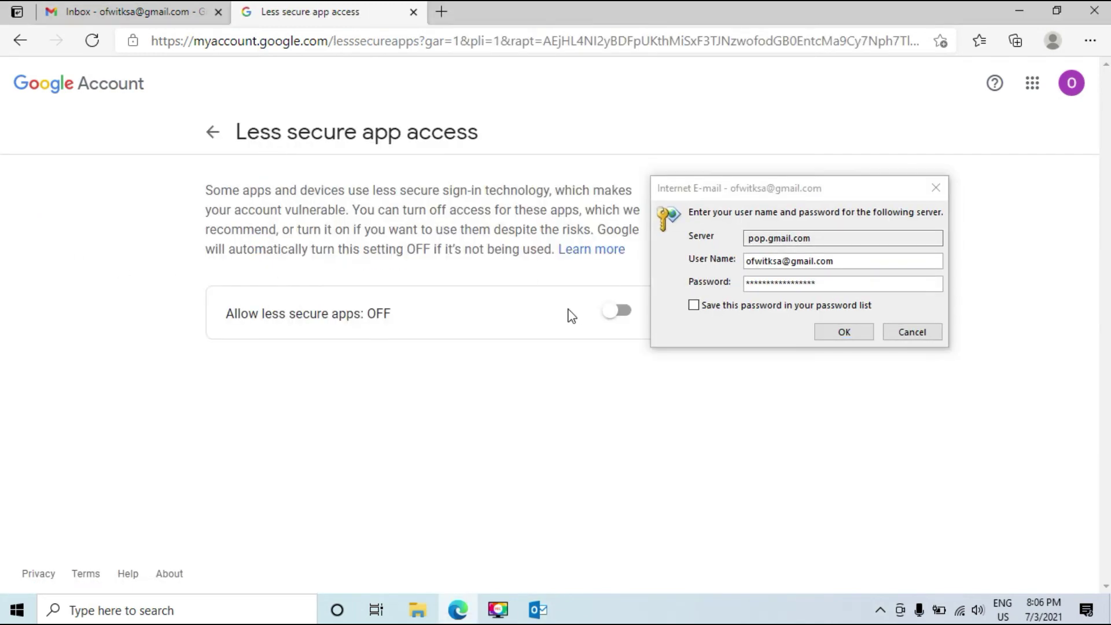
drag(797, 196, 930, 235)
click(492, 305)
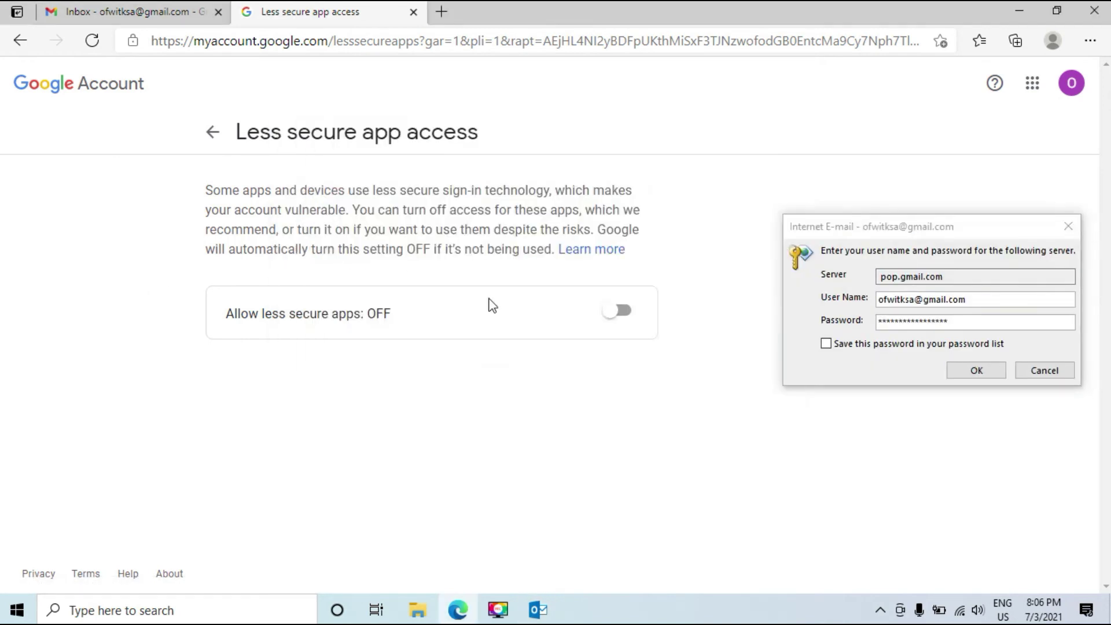
click(623, 317)
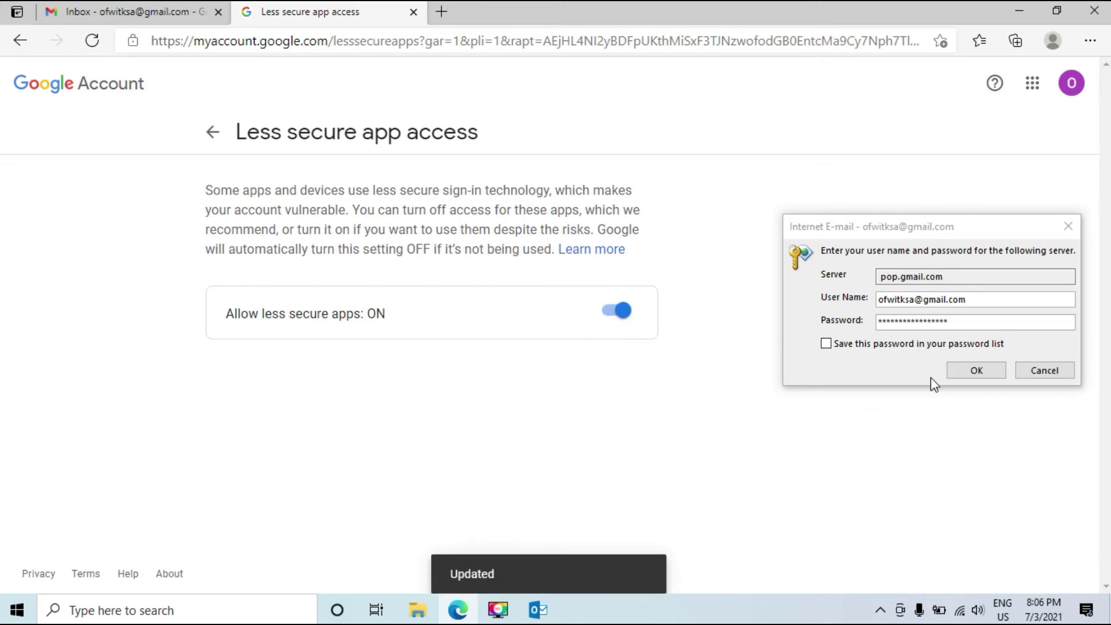
click(1019, 10)
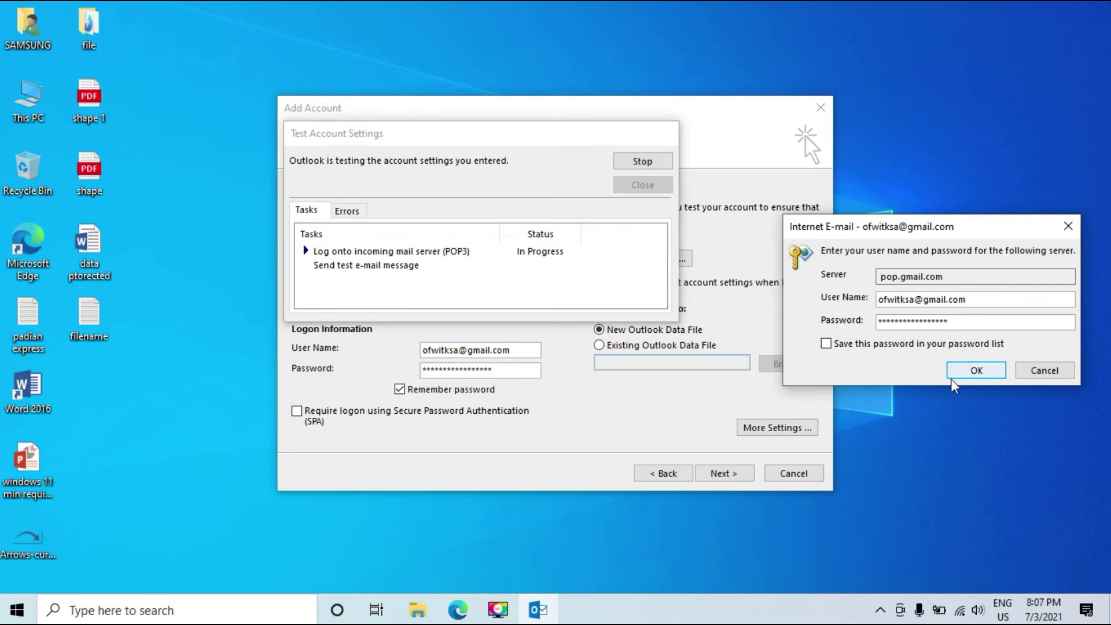
- Save the pop.gmail.com password and rerun the account test until both tasks pass
click(826, 344)
click(976, 371)
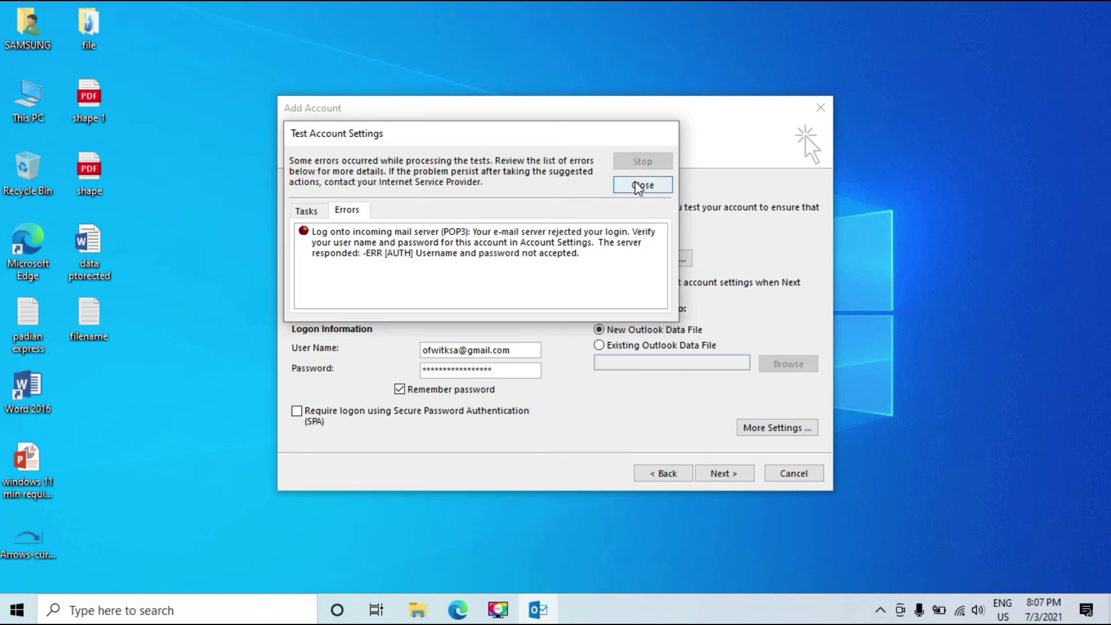
click(641, 184)
click(729, 482)
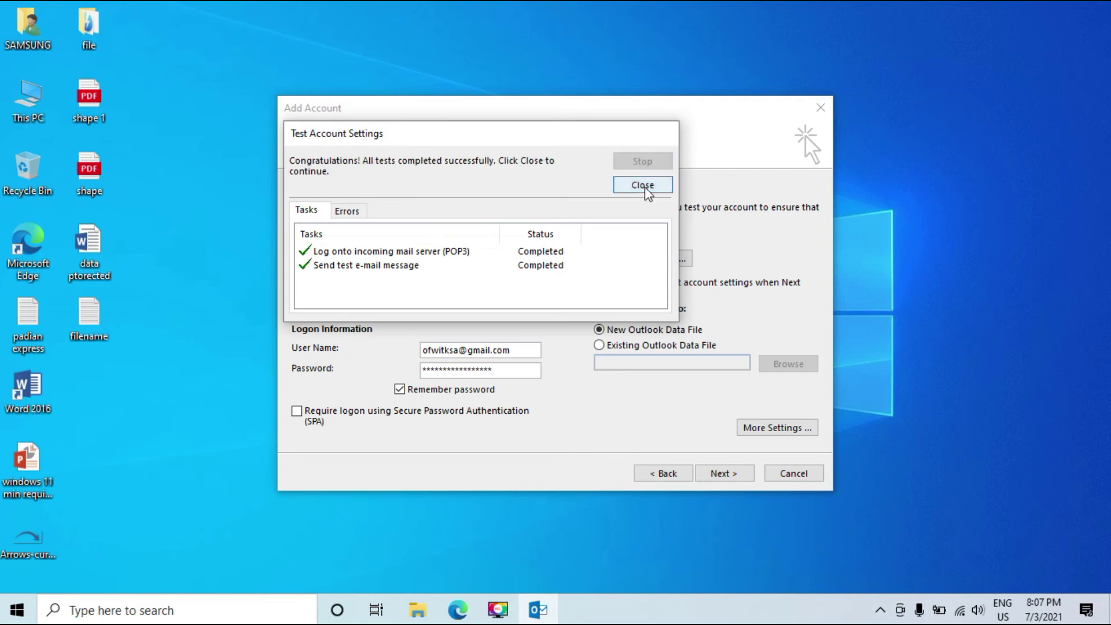
click(642, 186)
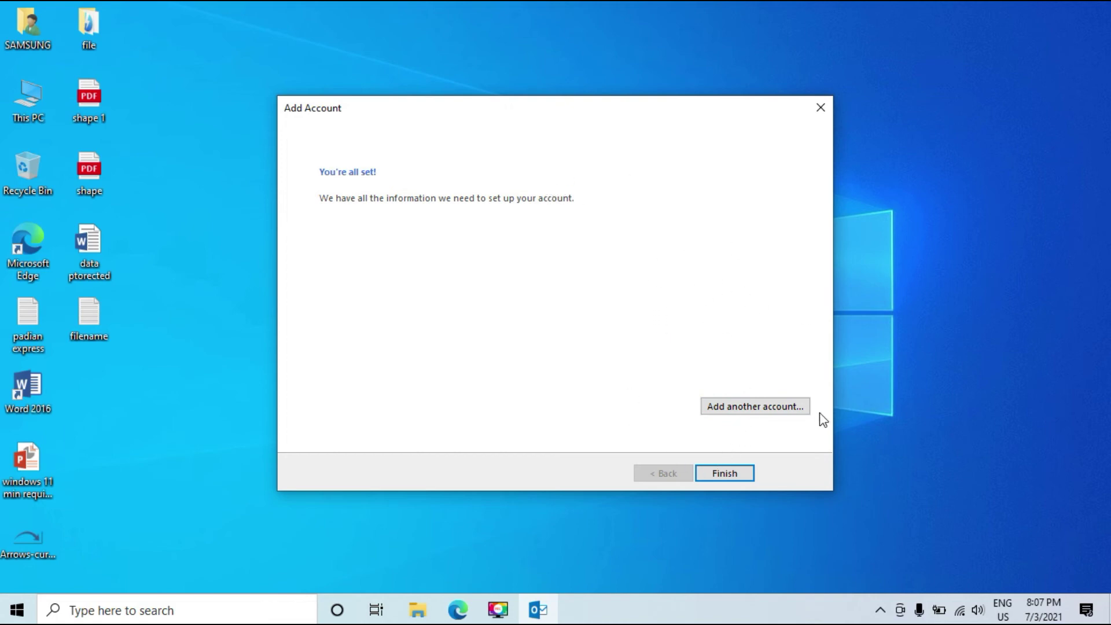
- Finish the wizard, dismiss the metered warning, and send/receive all folders for the Gmail Inbox
click(724, 474)
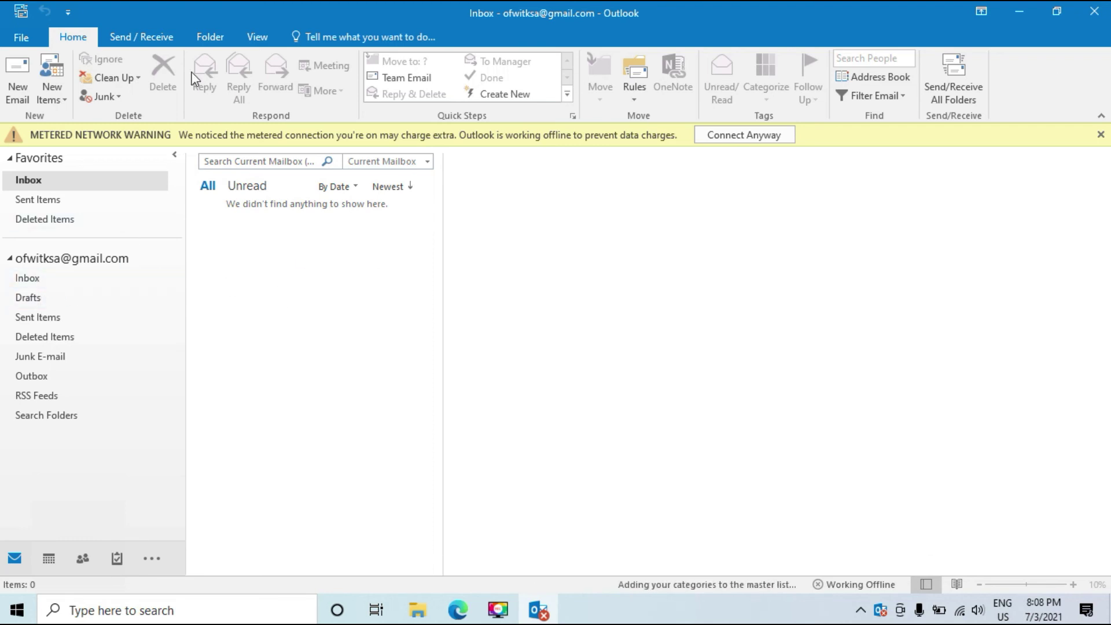
click(1101, 135)
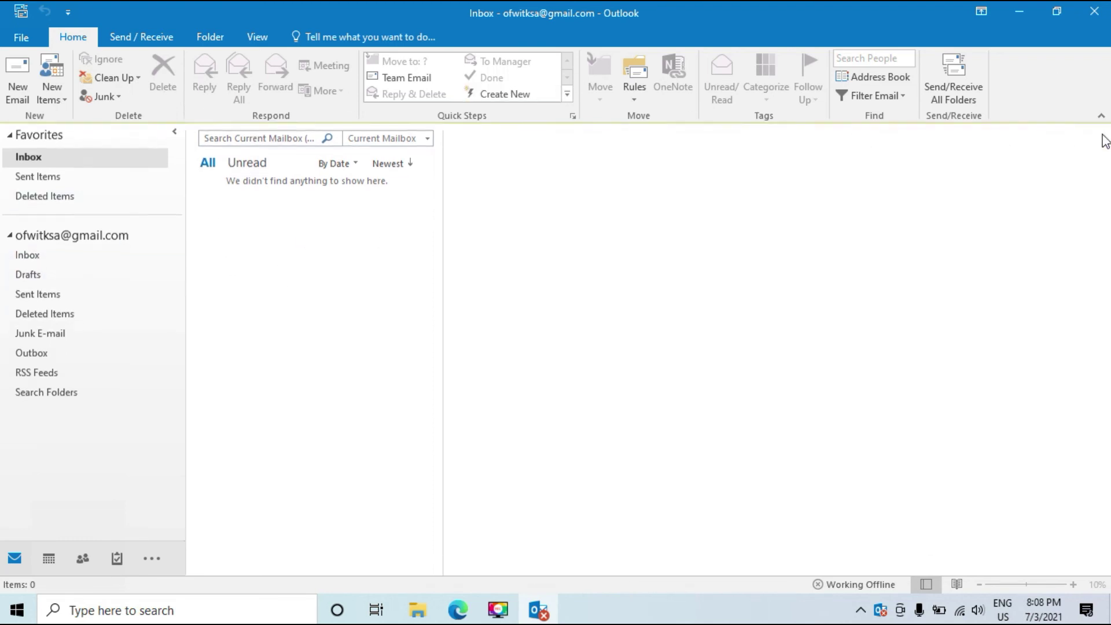
click(12, 258)
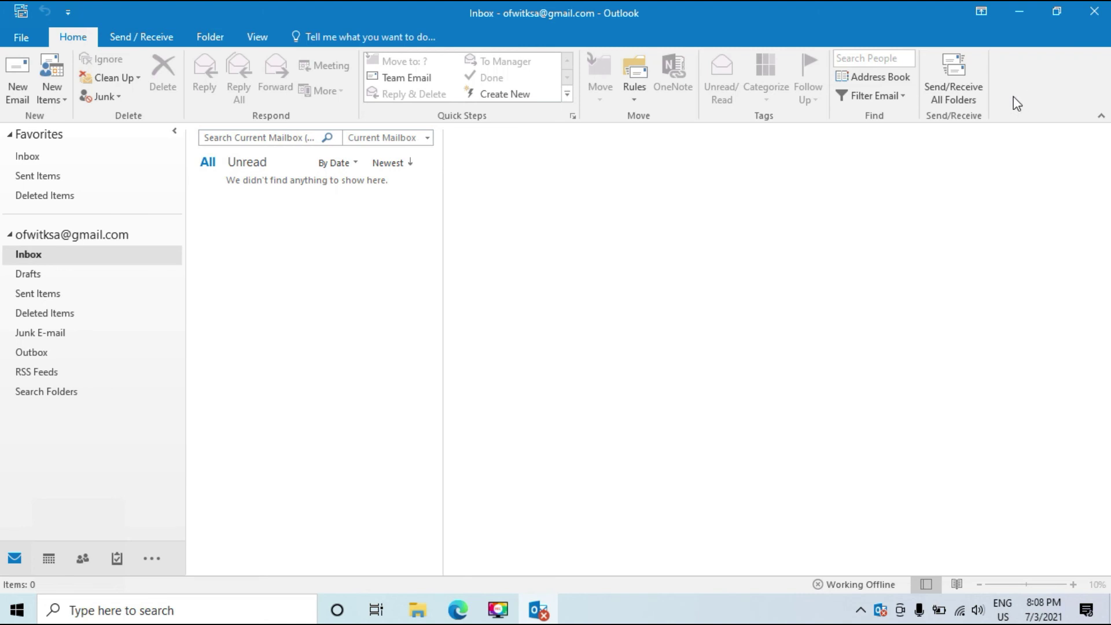
click(937, 99)
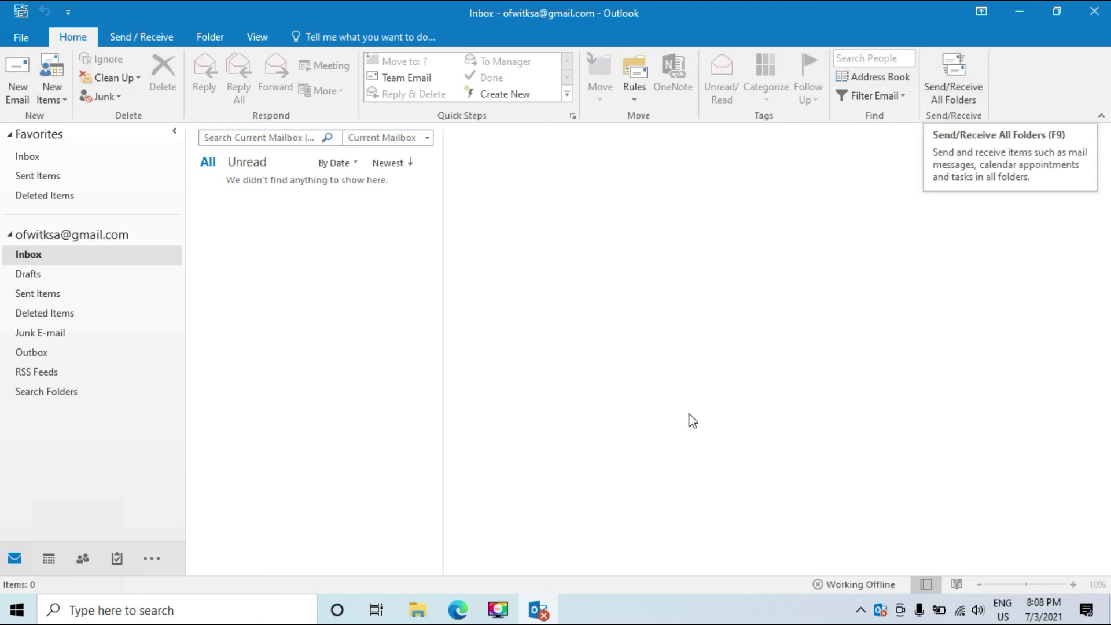
click(458, 610)
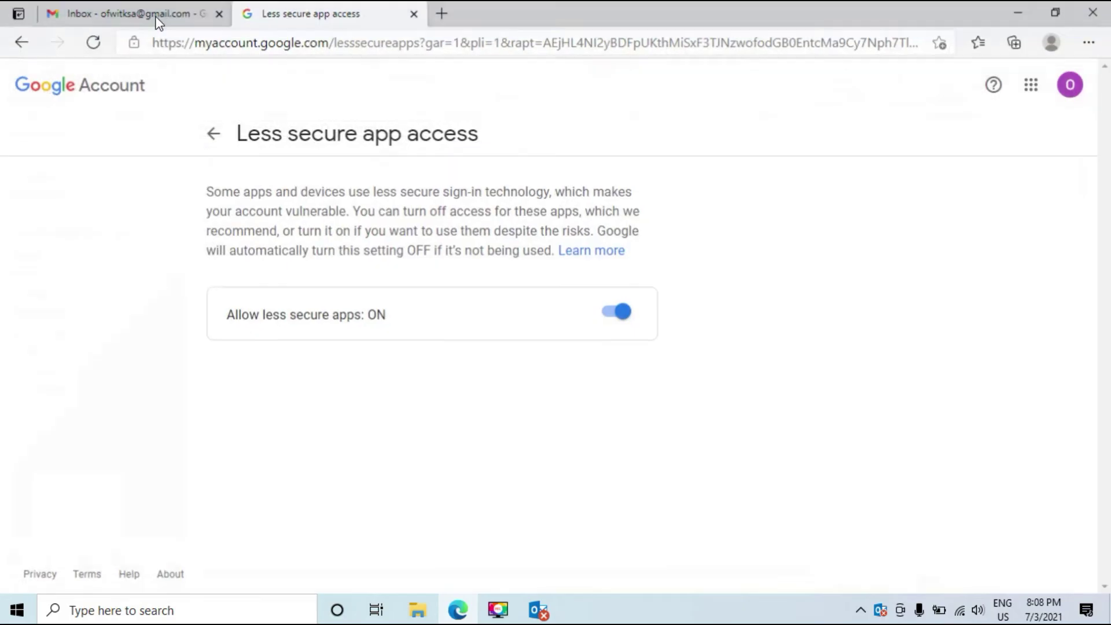
- Check the Gmail inbox tab for the Microsoft Outlook Test Message emails
click(128, 11)
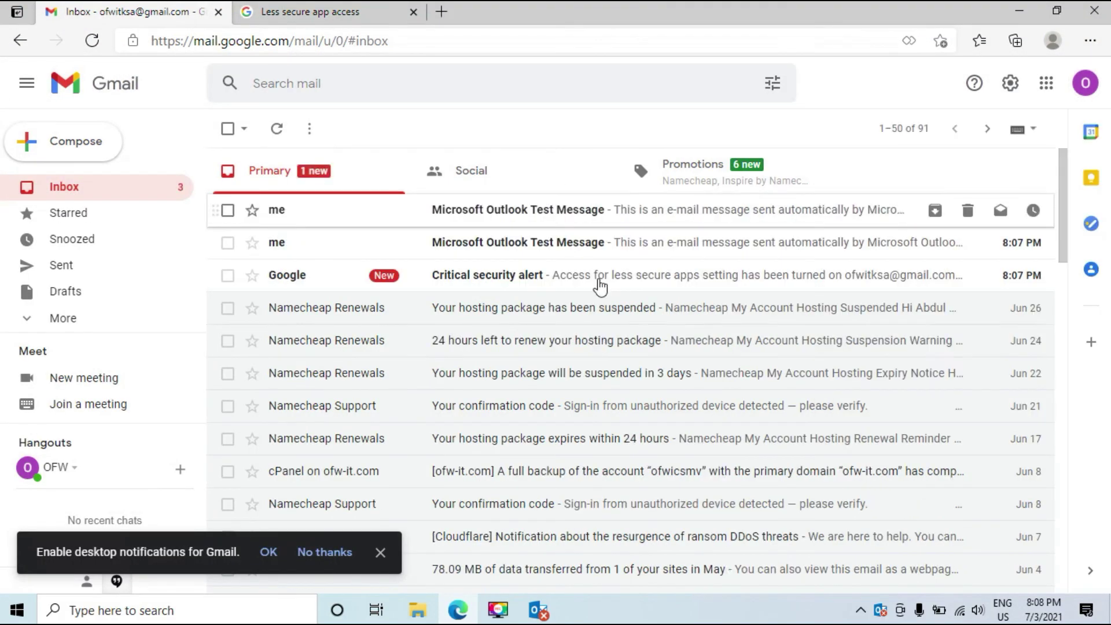
scroll(515, 429, down, 5)
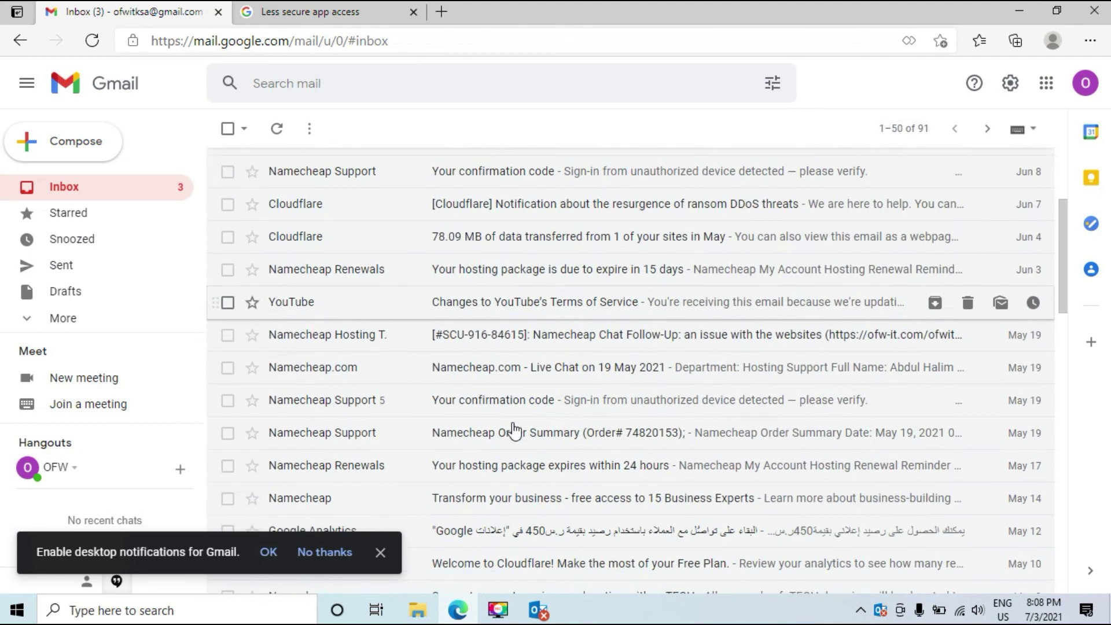